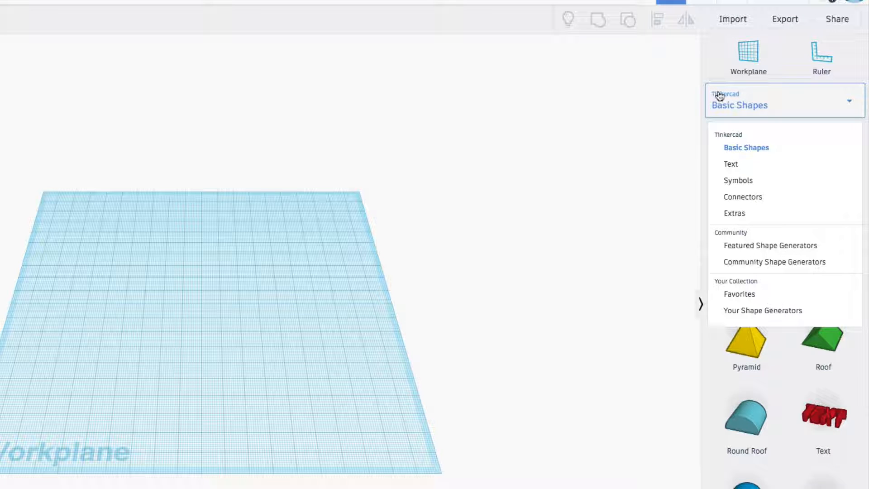
Step: Place a solid red box from the Basic Shapes on the workplane and stretch its base to about 72 by 57 mm
click(710, 58)
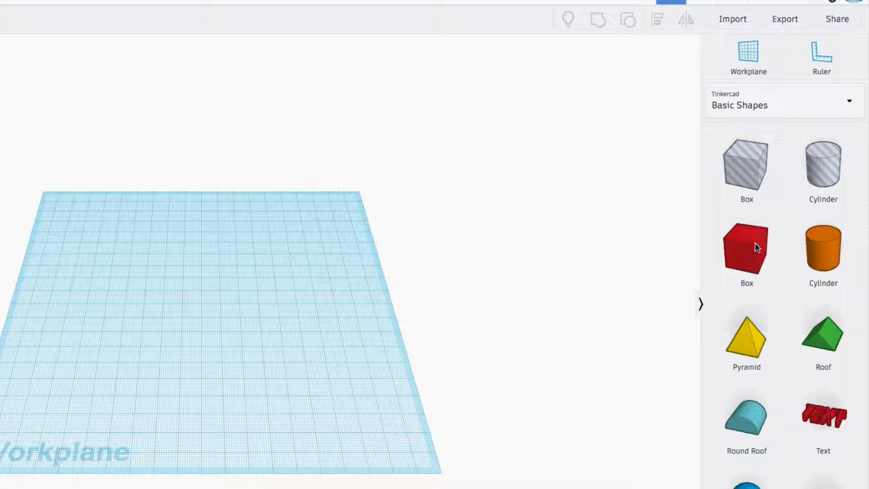
drag(757, 245, 140, 320)
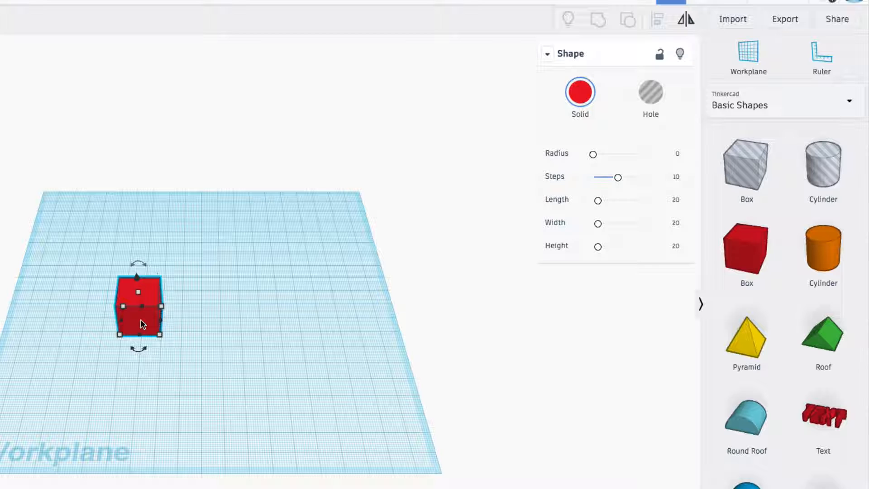
drag(160, 335, 197, 389)
scroll(197, 388, down, 3)
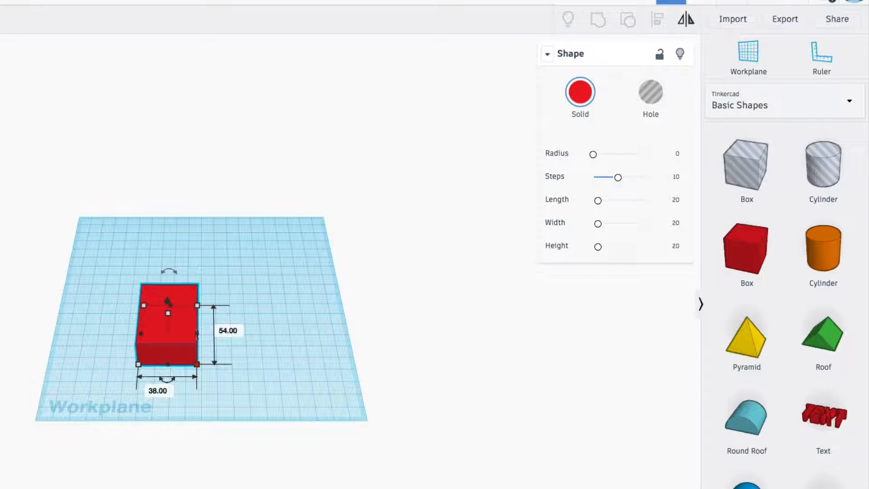
drag(197, 333, 243, 333)
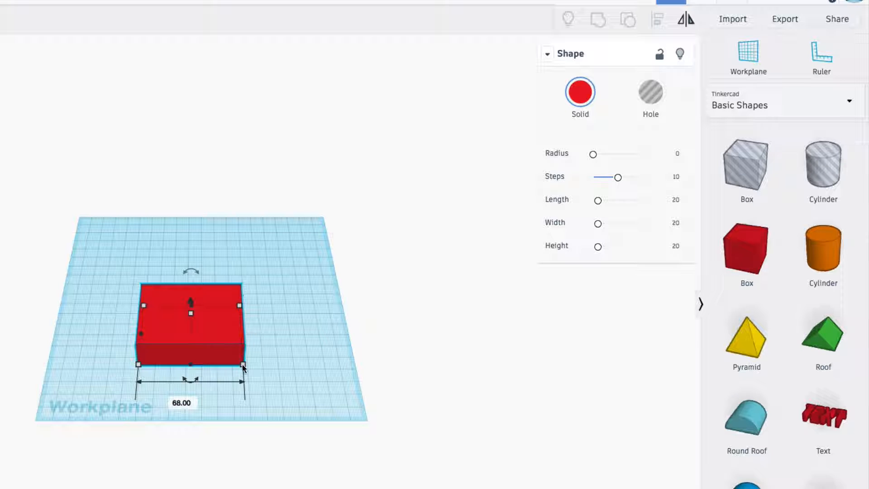
mouse_move(243, 368)
mouse_down()
mouse_move(272, 391)
mouse_move(226, 361)
mouse_move(249, 368)
mouse_up()
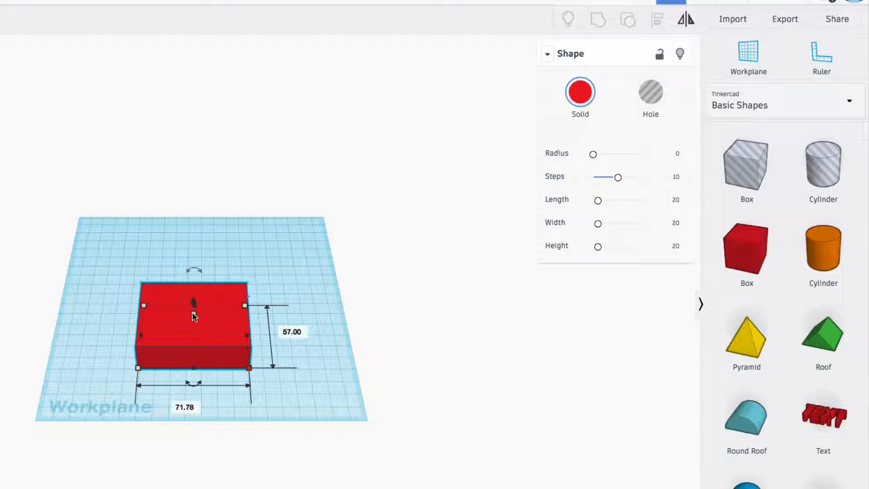
Step: Raise the box 3 mm above the workplane and lower it back by the same 3 mm
right_drag(229, 368, 183, 308)
mouse_move(189, 275)
mouse_down()
mouse_move(185, 247)
mouse_move(183, 267)
mouse_up()
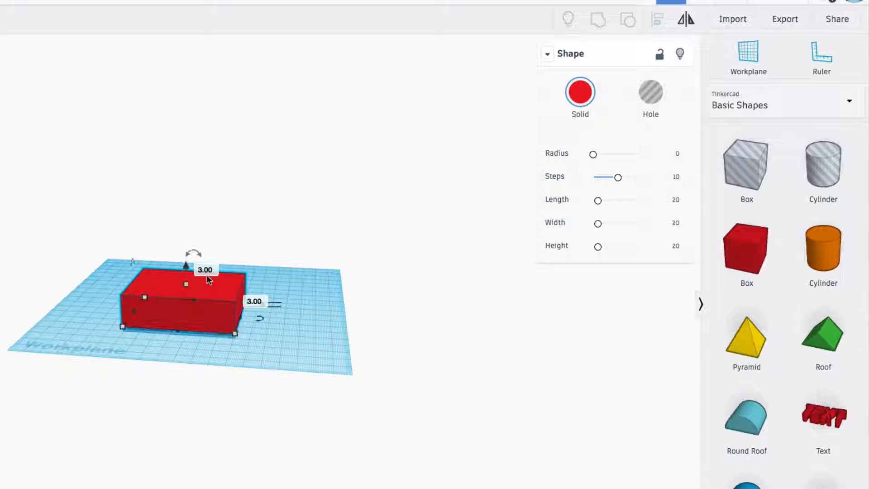
click(184, 265)
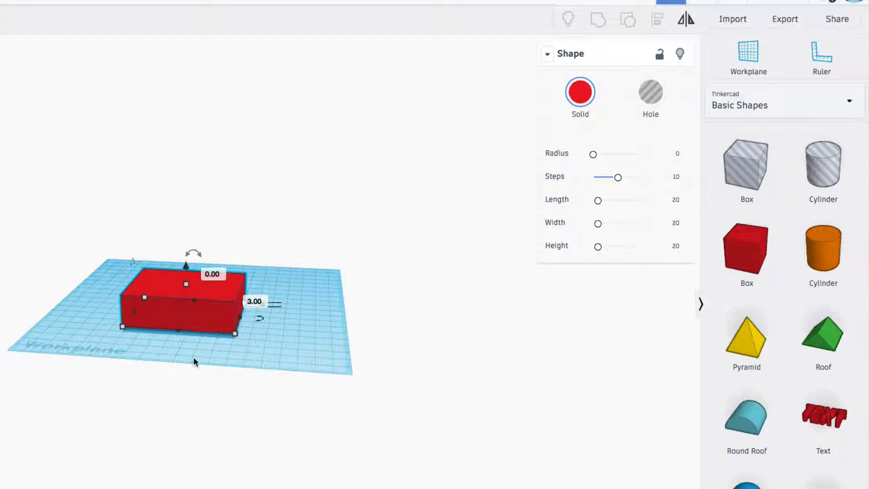
right_drag(194, 362, 200, 325)
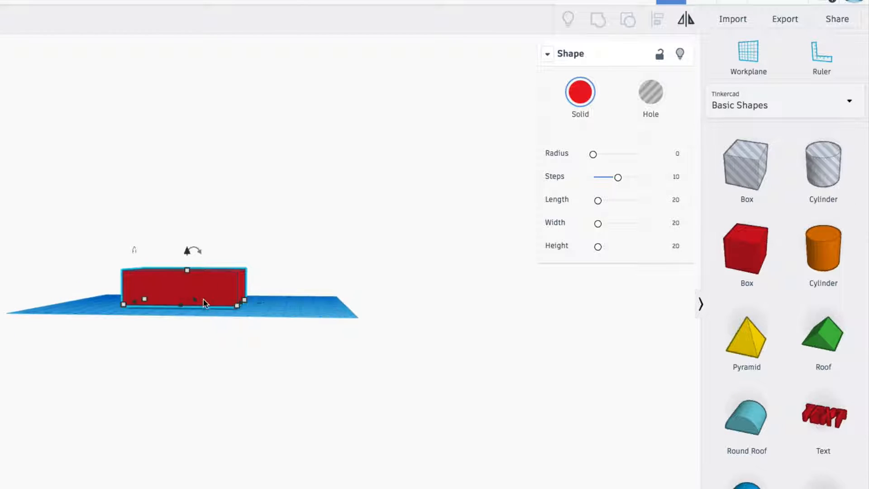
click(187, 252)
key(Return)
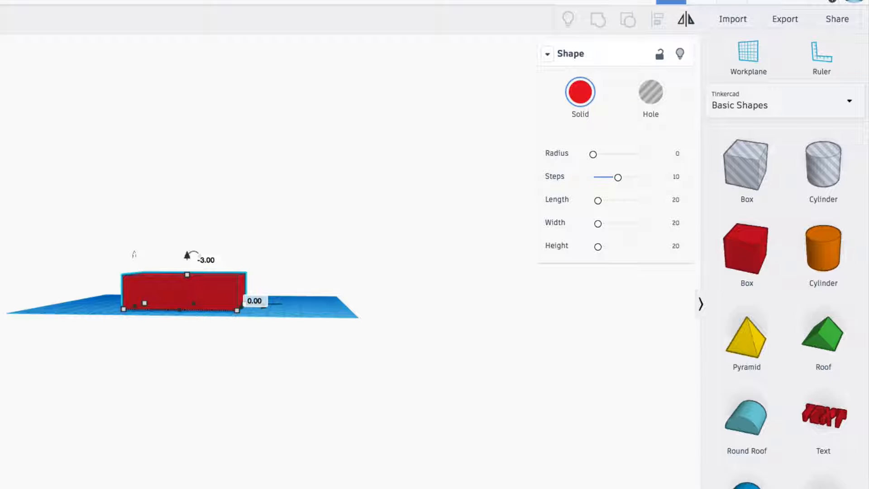
scroll(205, 259, up, 5)
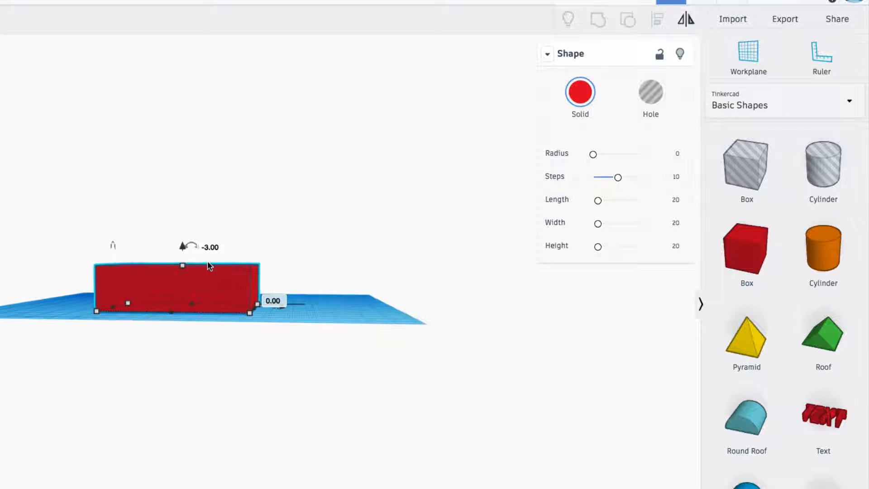
scroll(207, 261, down, 2)
right_drag(208, 261, 197, 284)
click(178, 282)
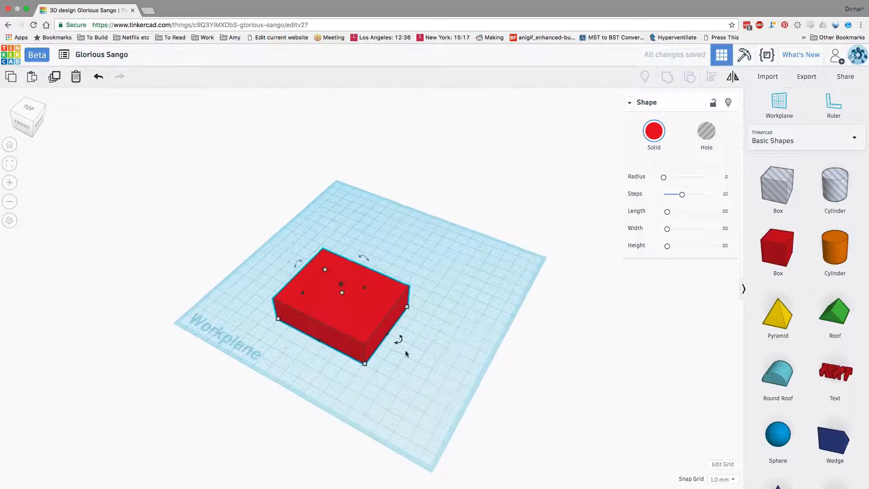
Step: Place the ruler on the workplane corner next to the Workplane label and set both of the box's horizontal offsets from it to 0
click(831, 106)
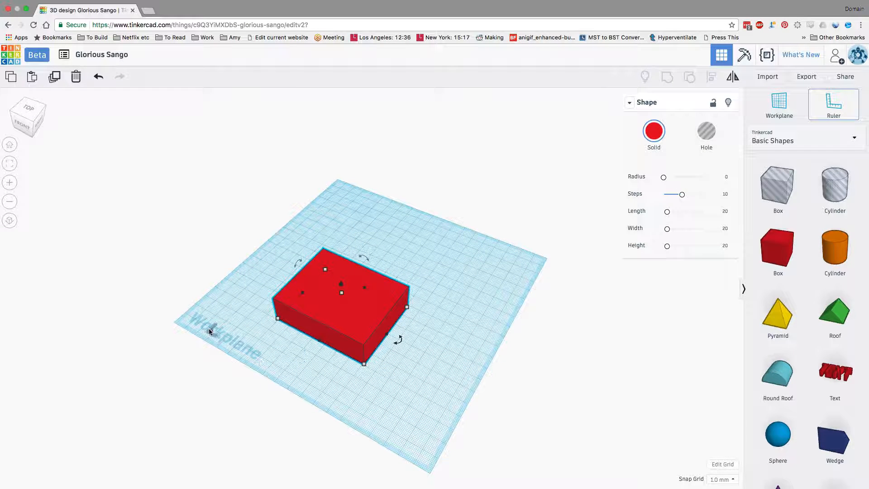
click(180, 323)
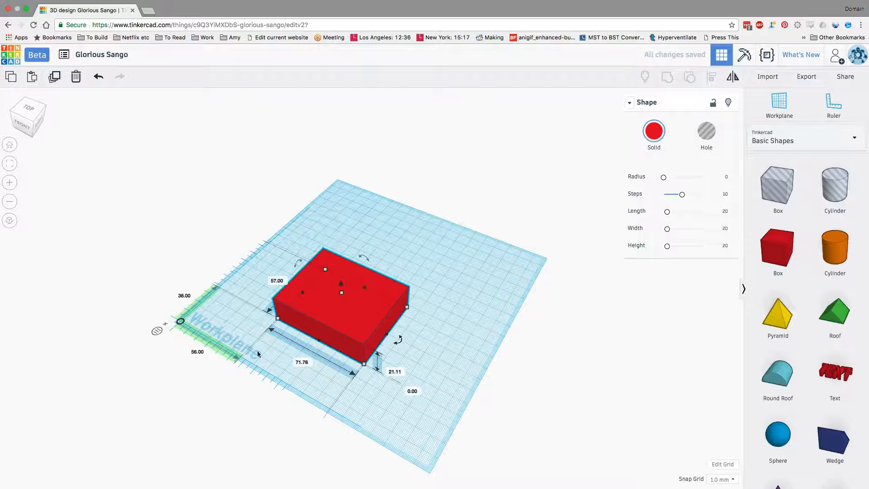
right_drag(261, 357, 302, 378)
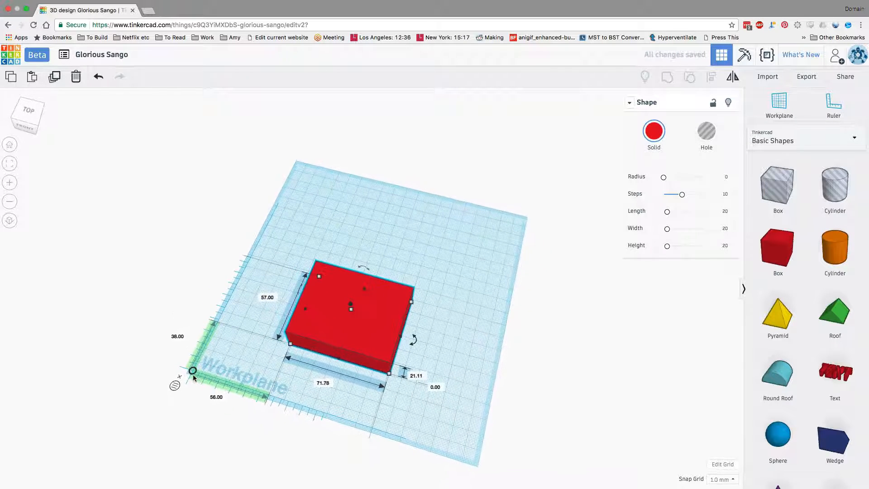
click(215, 397)
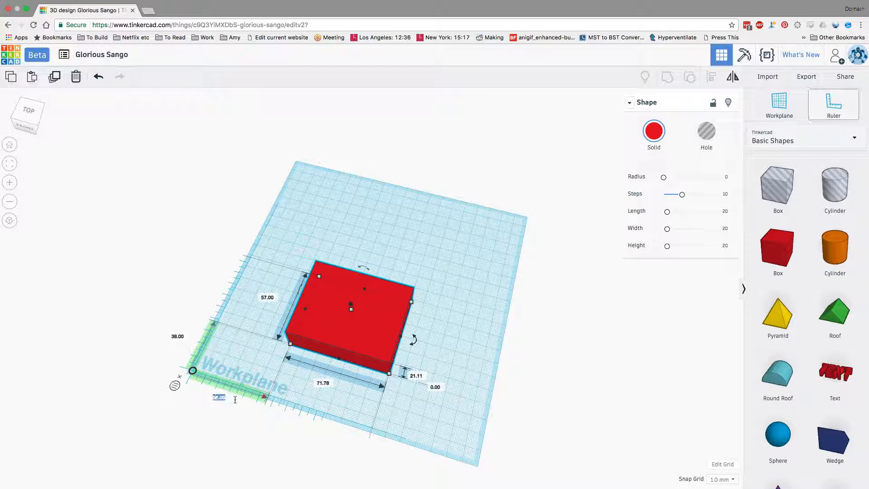
text(0)
key(Return)
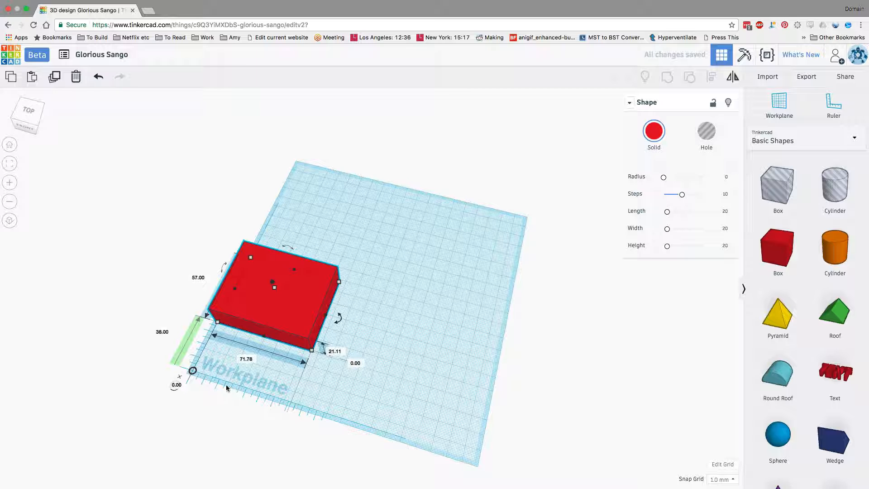
click(162, 332)
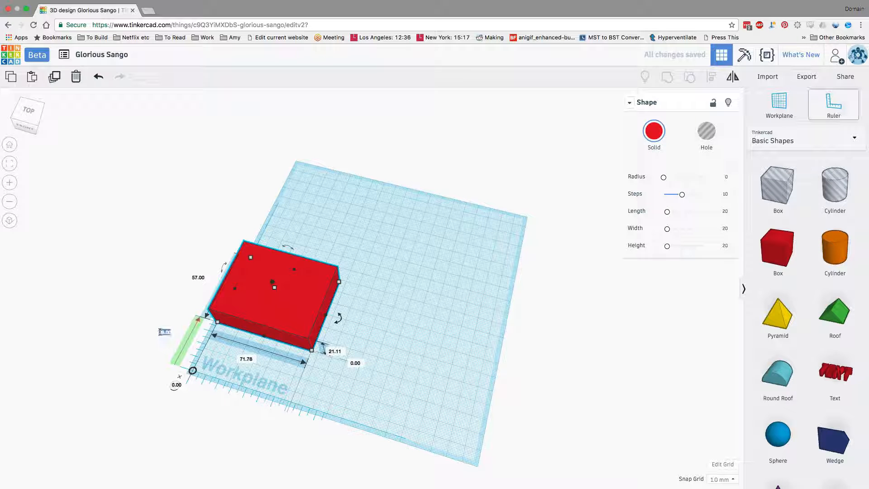
text(0)
key(Return)
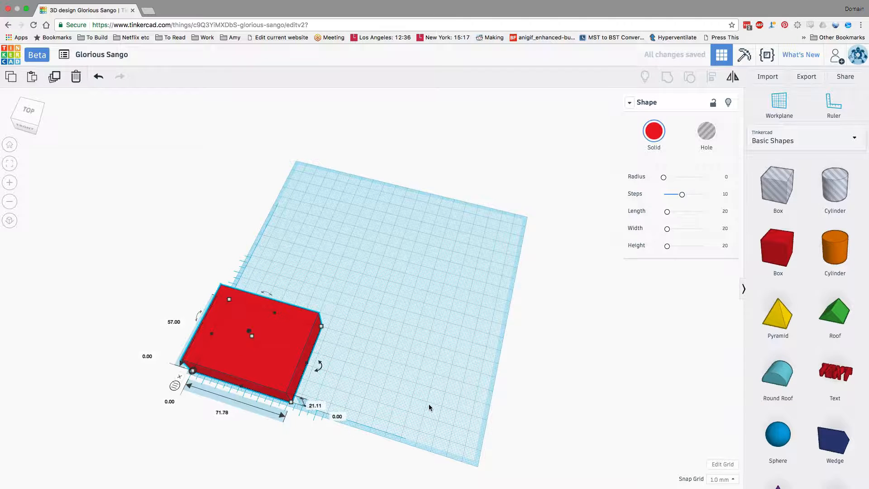
Step: Scale the box proportionally from its far corner to about 73 by 58 mm and 21.5 mm high
right_drag(429, 406, 459, 406)
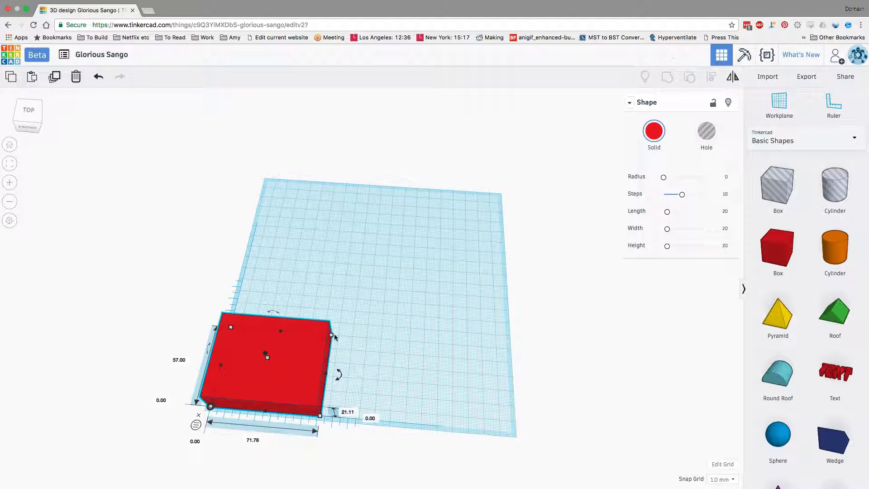
drag(332, 336, 496, 238)
drag(405, 234, 265, 330)
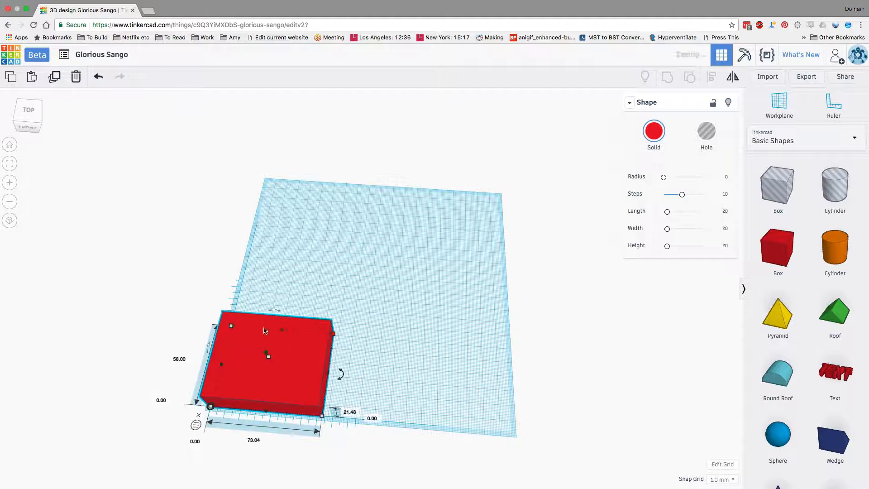
Step: Add a second solid red box and fit it onto the base box as a smaller, slightly taller tier
right_drag(285, 346, 452, 360)
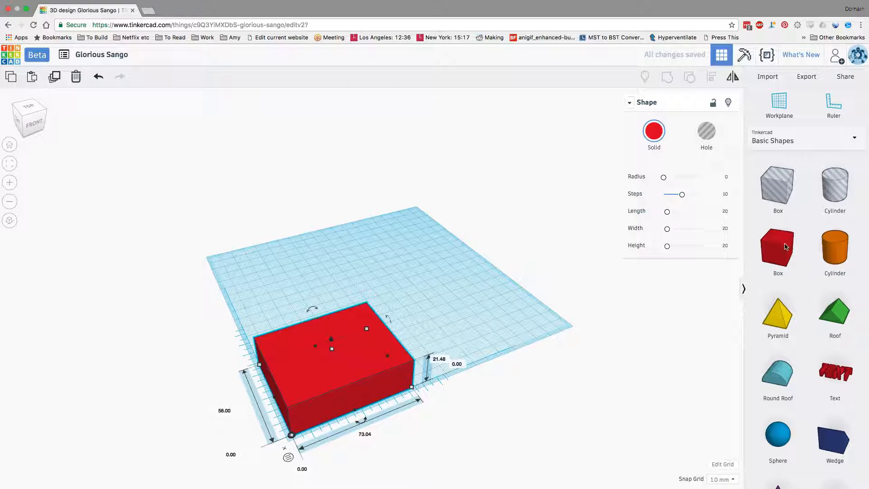
drag(787, 247, 343, 294)
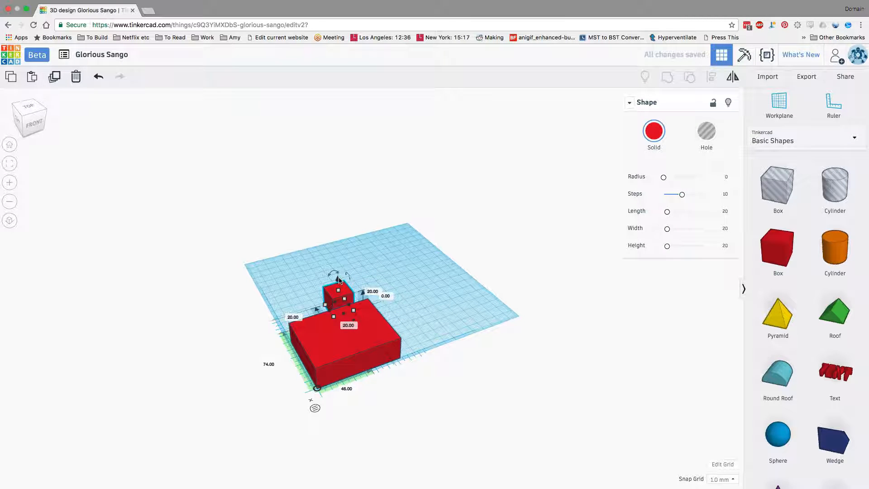
drag(339, 292, 424, 340)
Step: Add a third solid red box as the top tier, about 45 by 22 mm and 41 mm high, inset within the second tier
drag(798, 228, 412, 272)
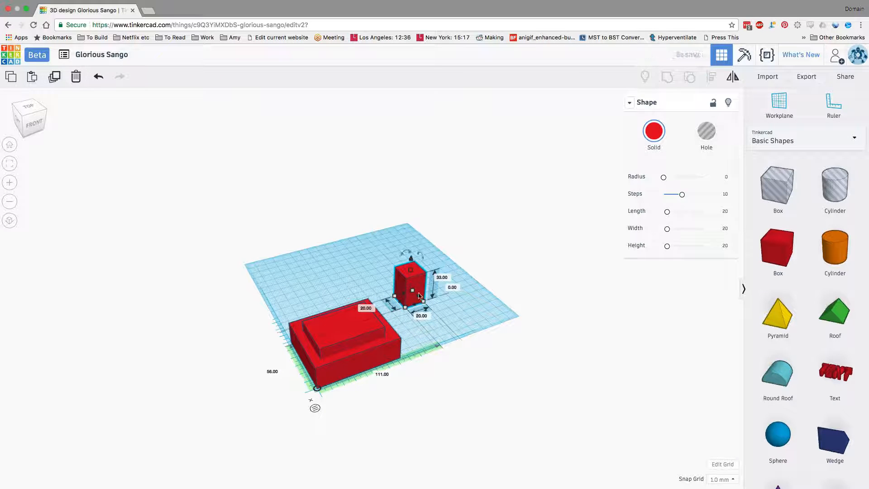
drag(424, 301, 474, 313)
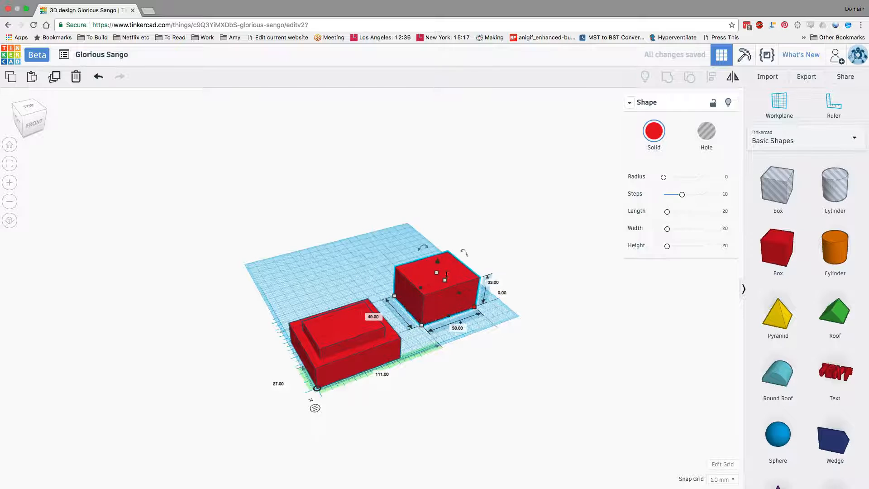
drag(442, 282, 372, 330)
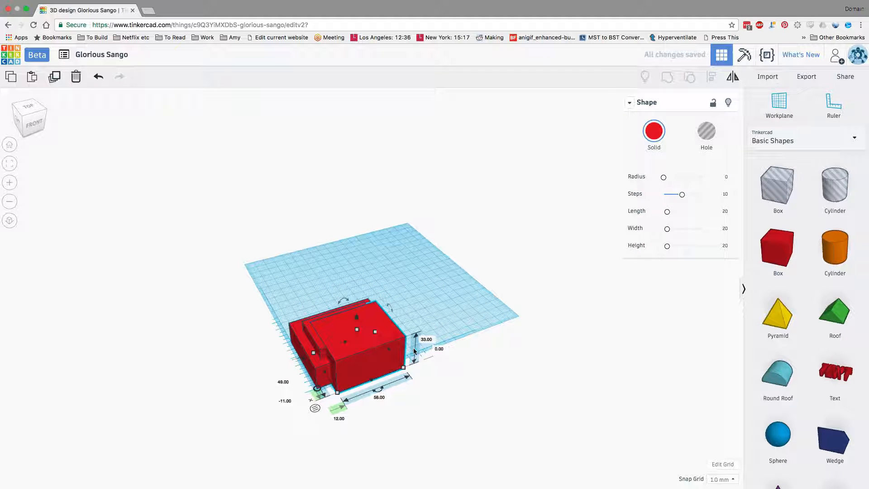
drag(404, 367, 374, 351)
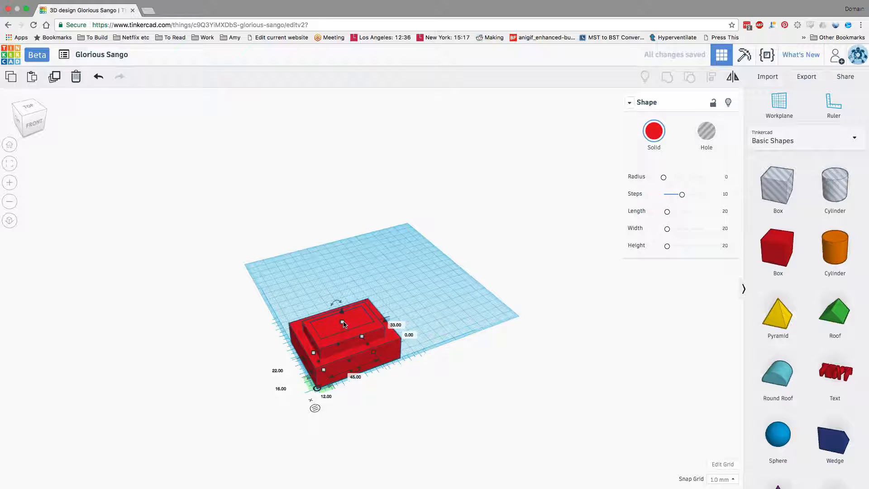
drag(343, 322, 343, 311)
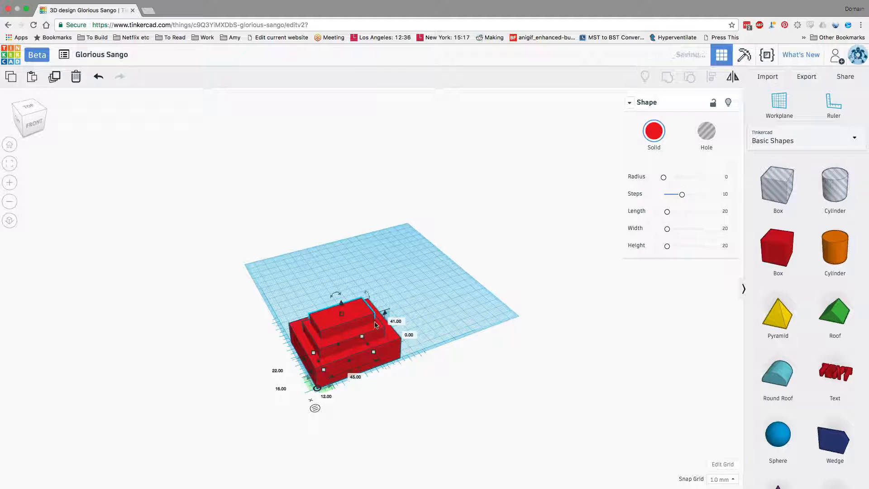
Step: Group the three stacked boxes into one shape and colour it orange
right_drag(417, 374, 501, 374)
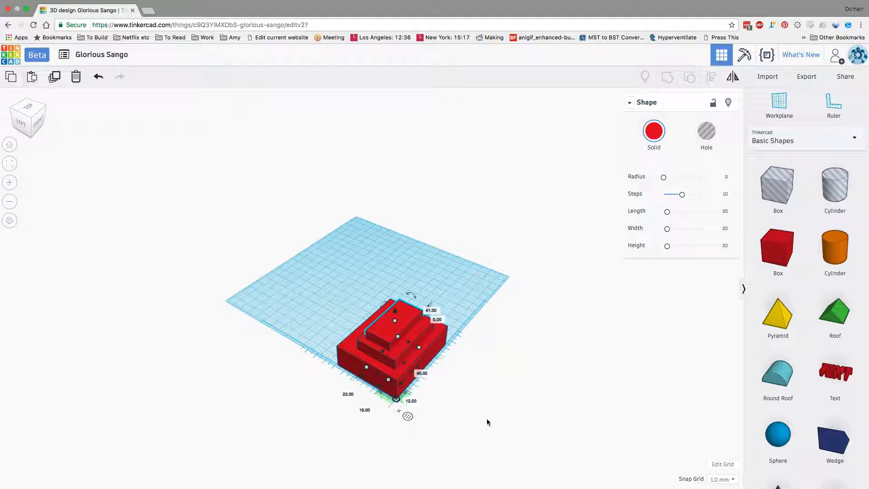
drag(504, 416, 301, 288)
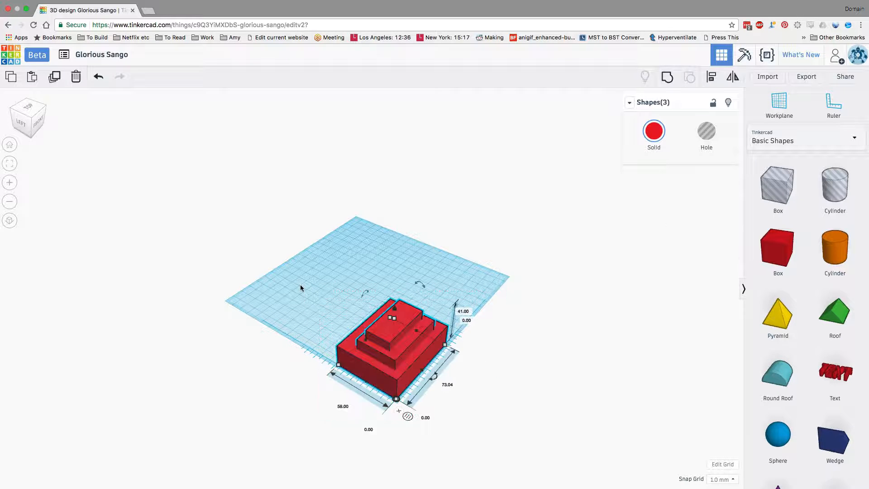
click(668, 78)
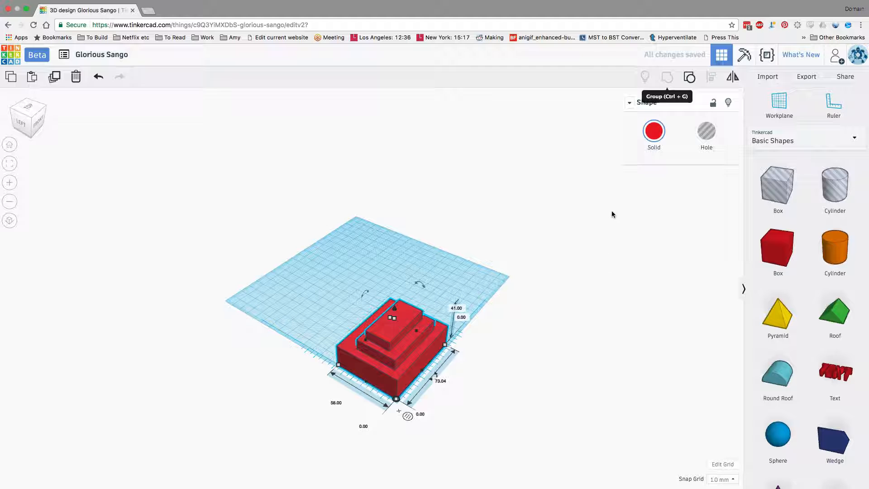
click(657, 134)
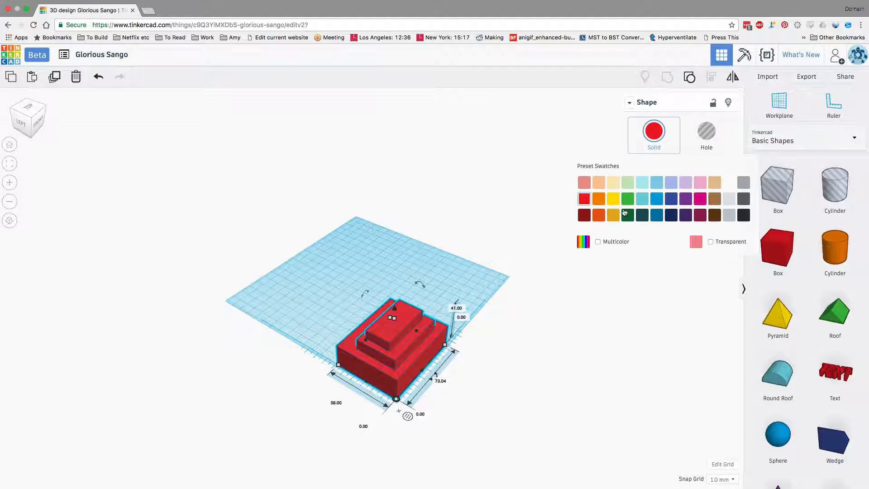
click(599, 199)
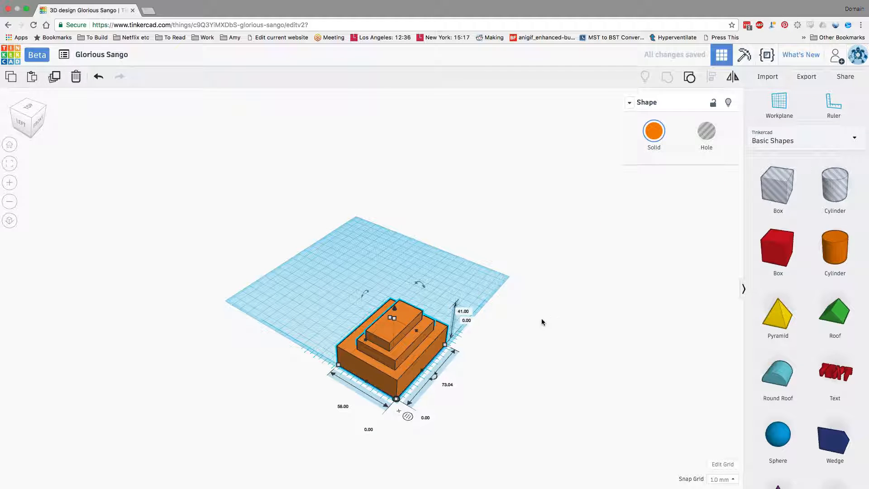
Step: Place a box hole on the empty part of the workplane, about 111 mm and 21 mm from the ruler origin
right_drag(524, 362, 501, 342)
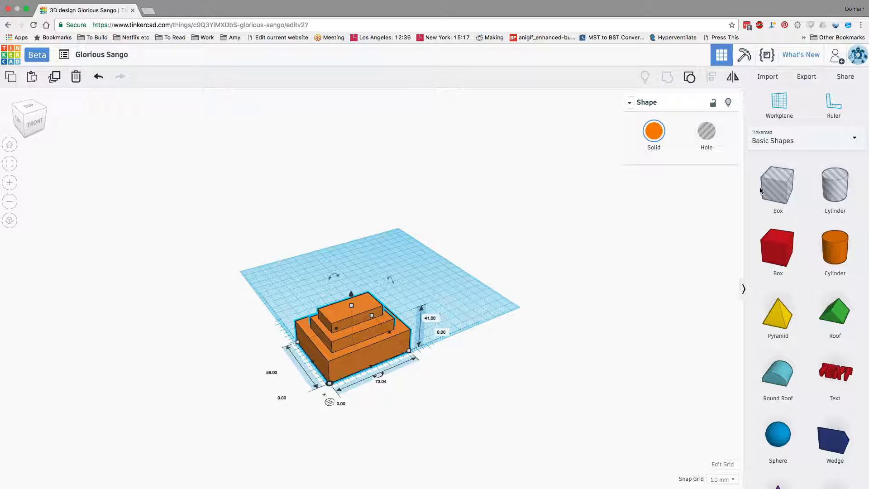
drag(763, 191, 291, 290)
right_drag(332, 338, 491, 353)
drag(337, 320, 363, 315)
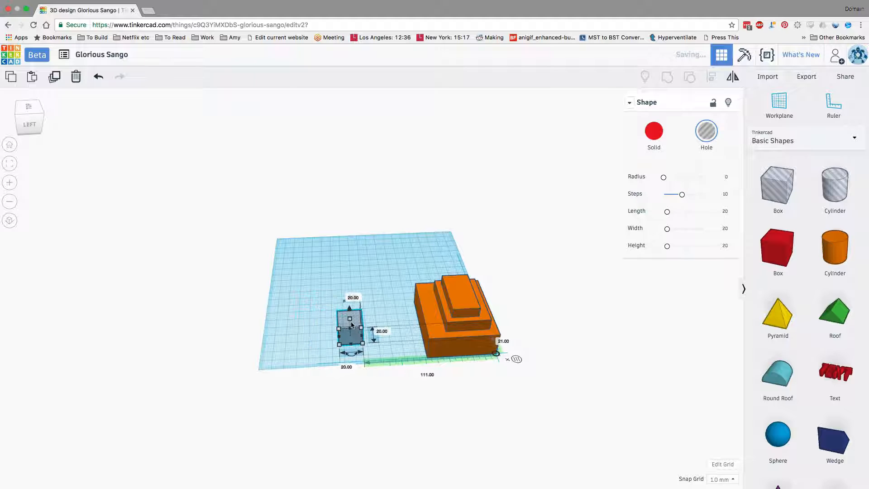
right_drag(362, 358, 370, 296)
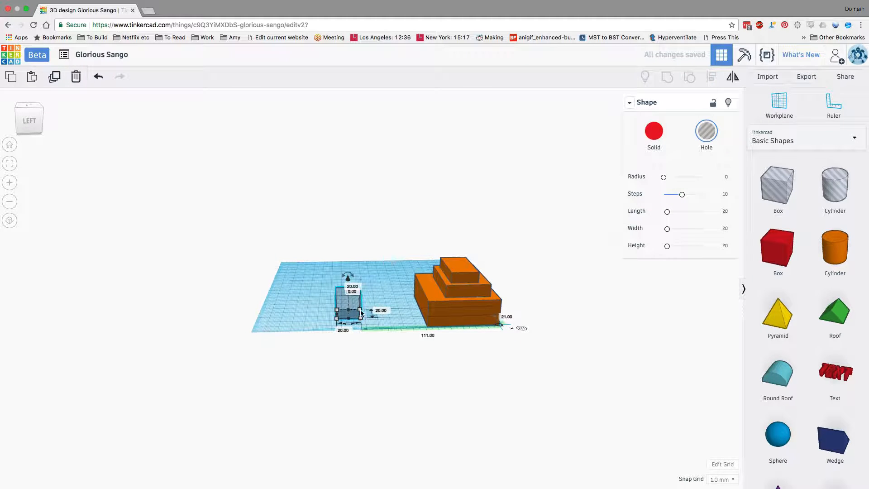
Step: Resize the box hole to about 43 by 70 mm and 41 mm high, and move it close beside the block
drag(362, 313, 382, 291)
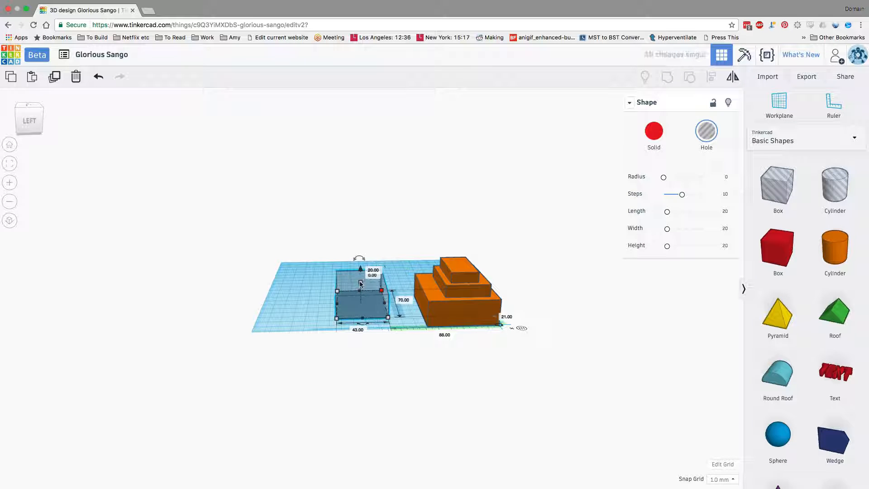
right_drag(359, 243, 368, 333)
drag(368, 333, 390, 348)
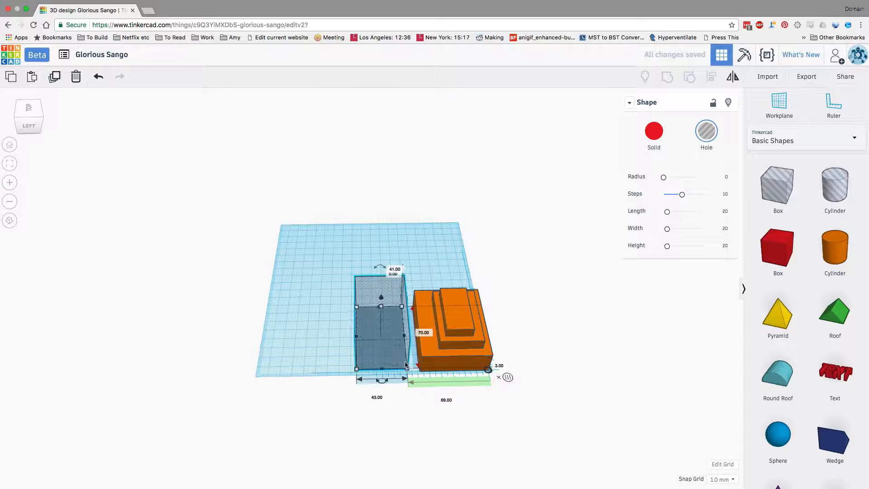
Step: Rotate the box hole about its long horizontal axis so it stands on one edge like a diamond
right_drag(399, 360, 398, 299)
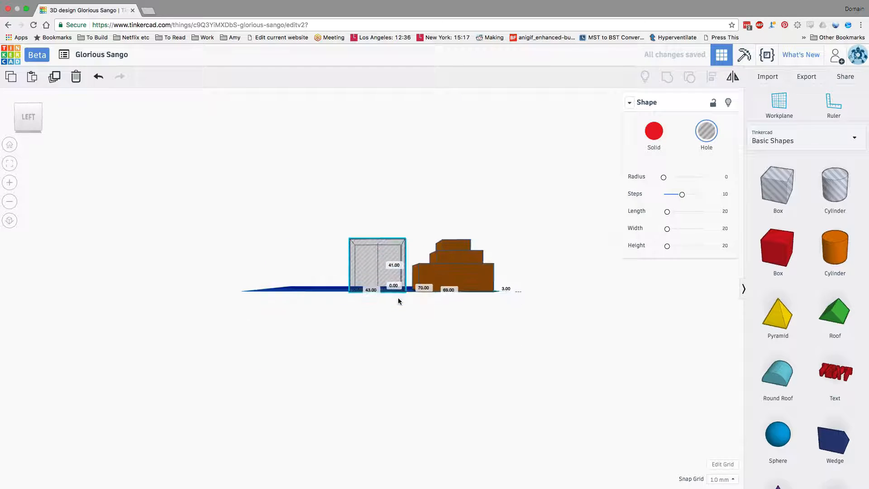
drag(382, 235, 402, 235)
mouse_move(393, 275)
mouse_down()
mouse_move(401, 265)
mouse_move(390, 275)
mouse_up()
right_drag(424, 347, 426, 402)
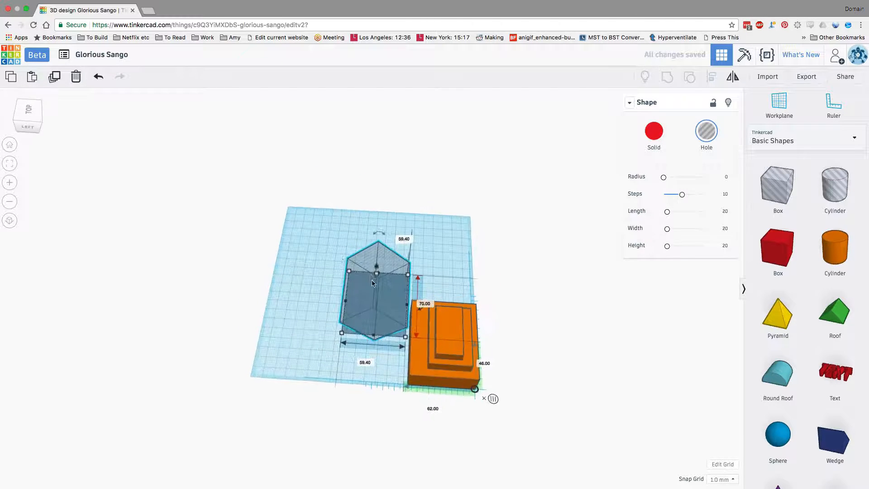
Step: Move the rotated box hole over the side of the stepped block and raise it about 18 mm above the workplane
drag(372, 278, 426, 324)
right_drag(538, 316, 525, 264)
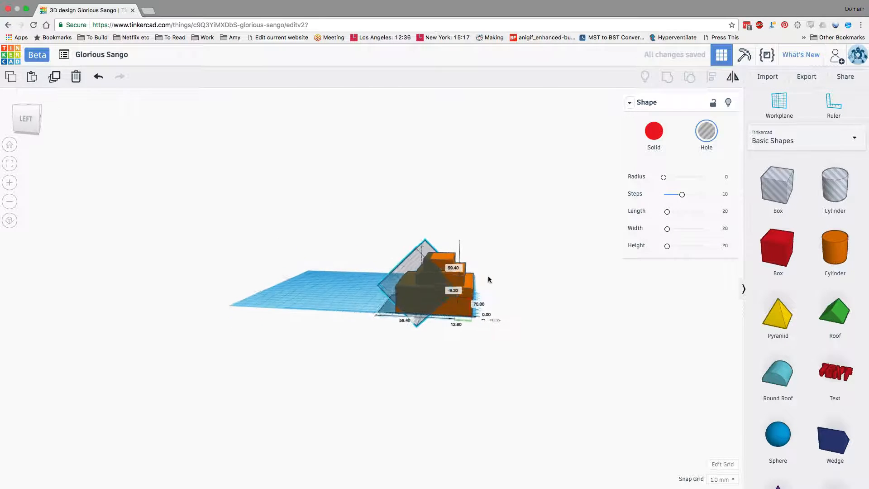
drag(425, 239, 397, 193)
drag(455, 286, 393, 260)
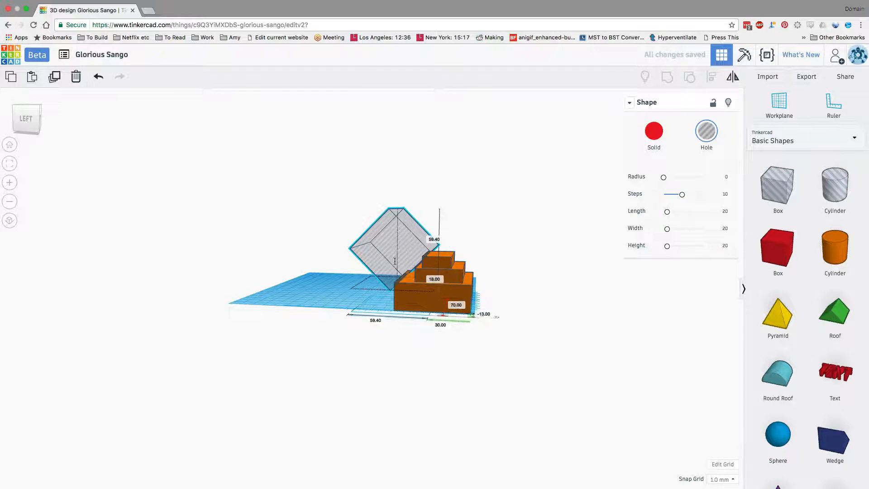
Step: Enlarge the rotated hole to about 76 by 101 mm and group it with the block to cut the slanted recess
drag(432, 293, 450, 300)
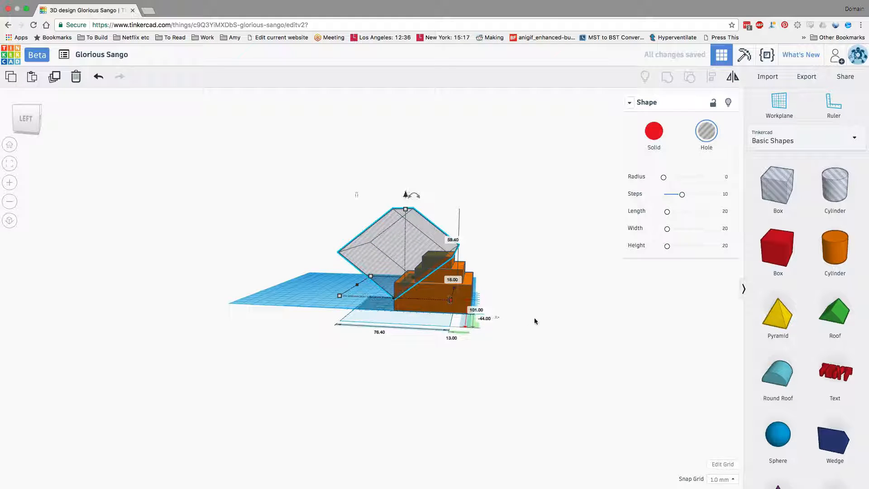
key(super+a)
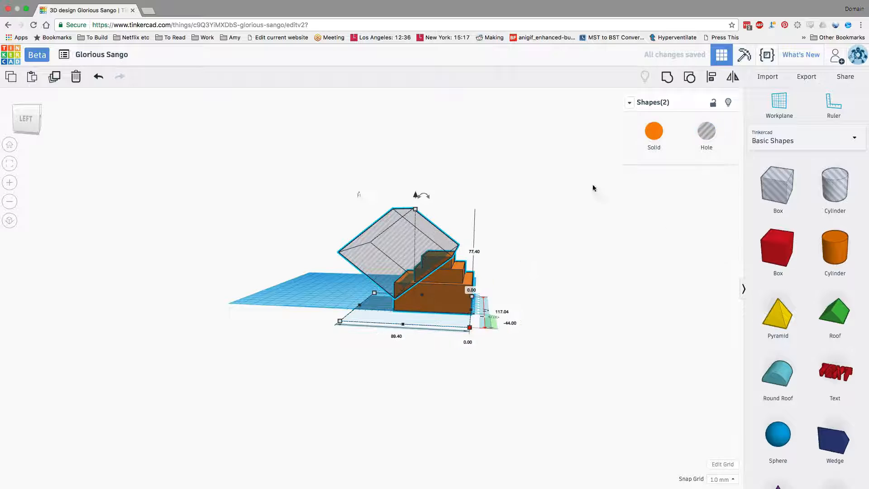
click(667, 77)
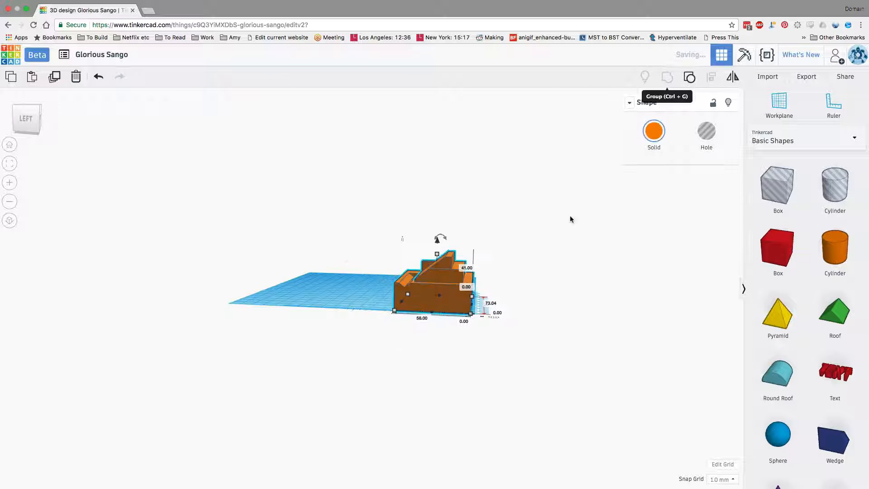
right_drag(565, 232, 629, 321)
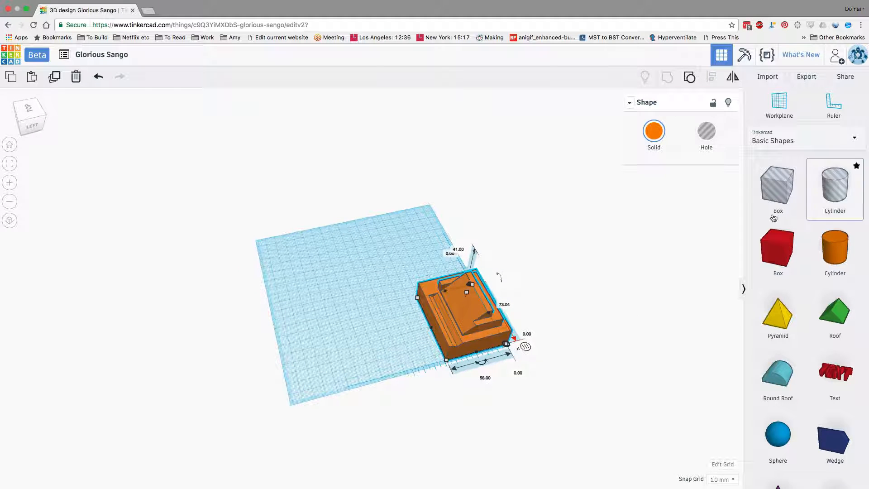
Step: Add a 20 mm wide cylinder hole about 73 mm high and position it through the block, about 33 and 22 mm from the ruler origin
click(372, 309)
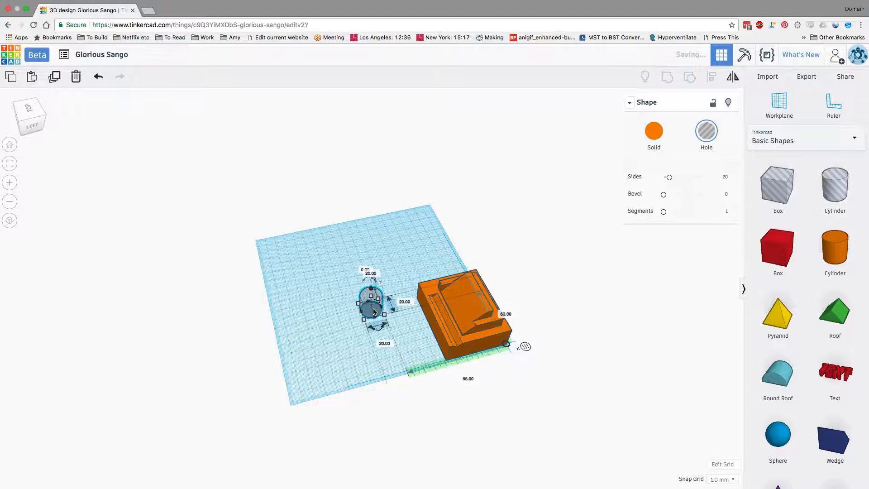
drag(371, 307, 410, 278)
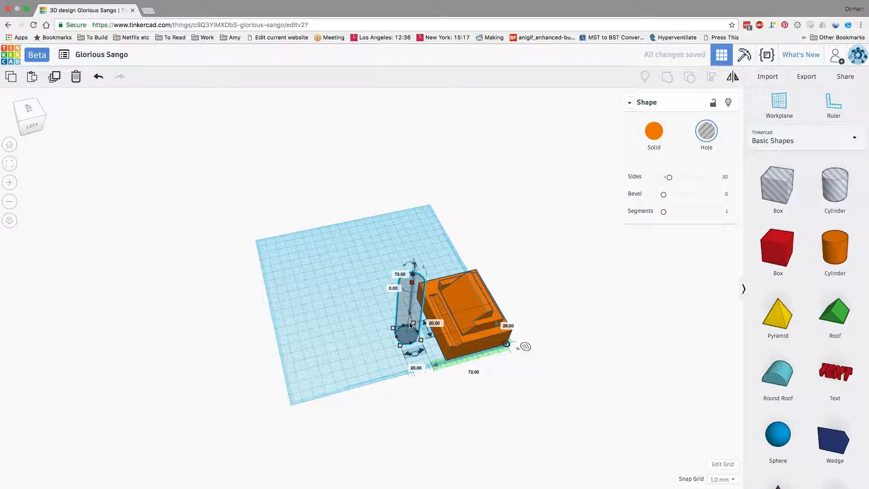
drag(407, 334, 453, 315)
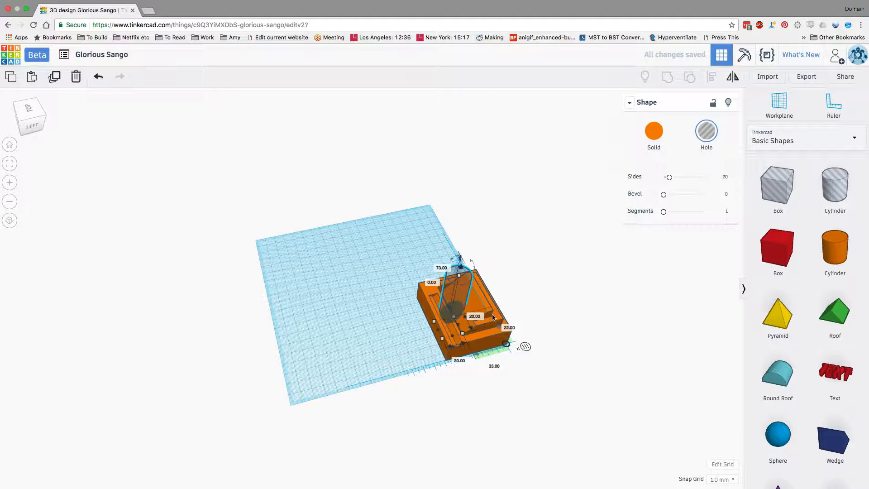
drag(398, 258, 534, 386)
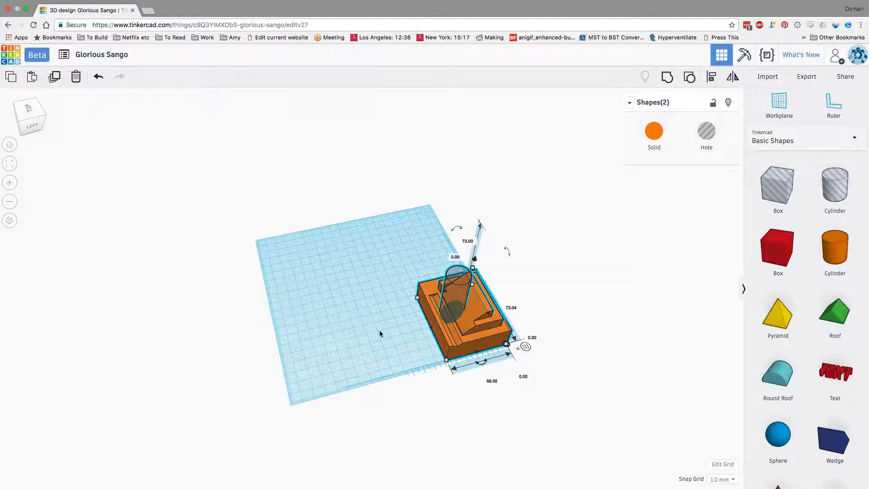
Step: Place a solid orange cylinder on the empty workplane, about 86 and 59 mm from the ruler origin
drag(836, 248, 385, 311)
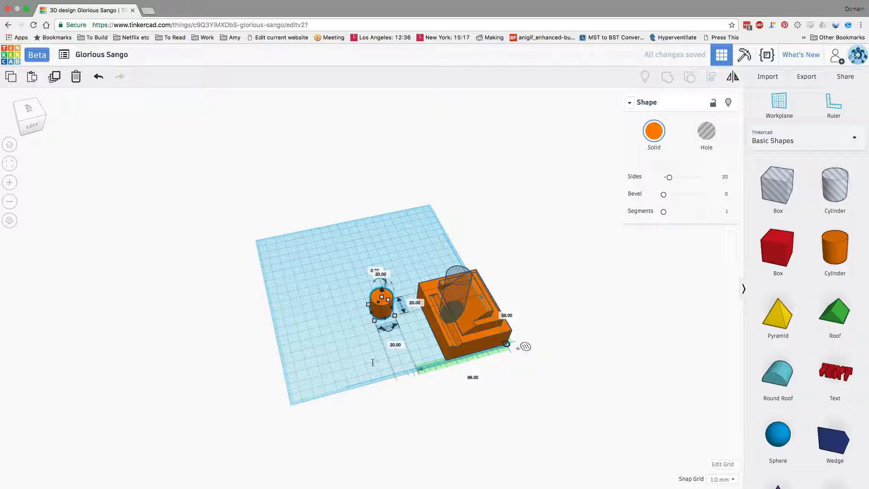
click(430, 271)
Step: Group the orange block with the cylinder hole to cut a round hole through it, leaving the loose cylinder out
click(445, 287)
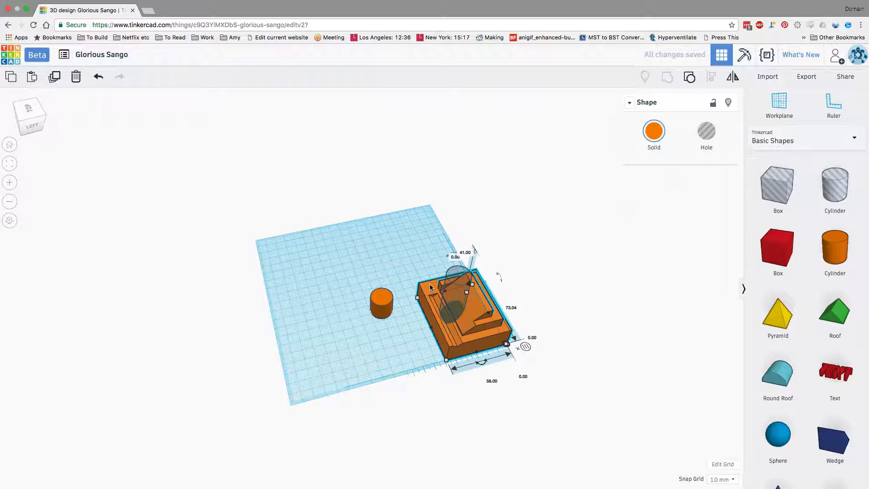
shift+click(458, 292)
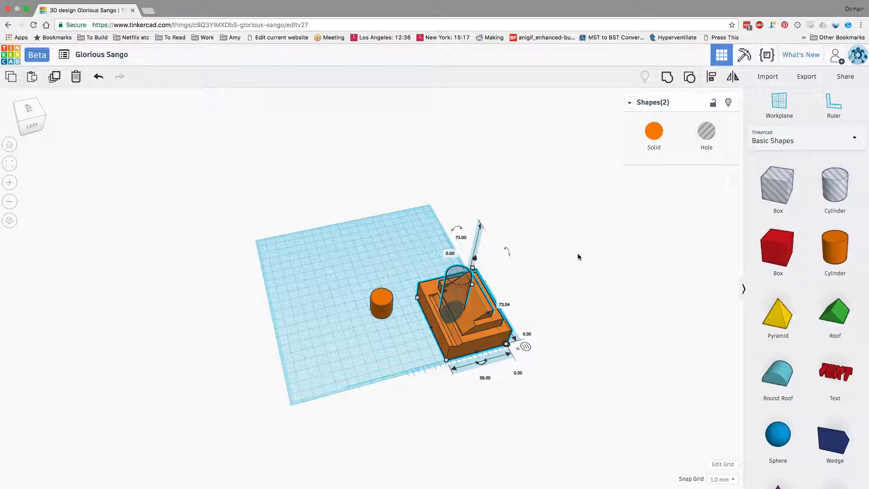
click(672, 79)
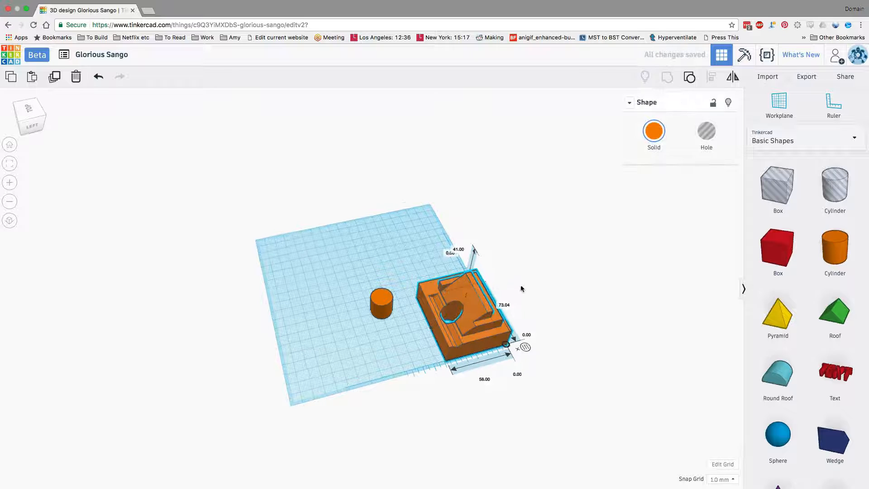
right_drag(520, 287, 522, 311)
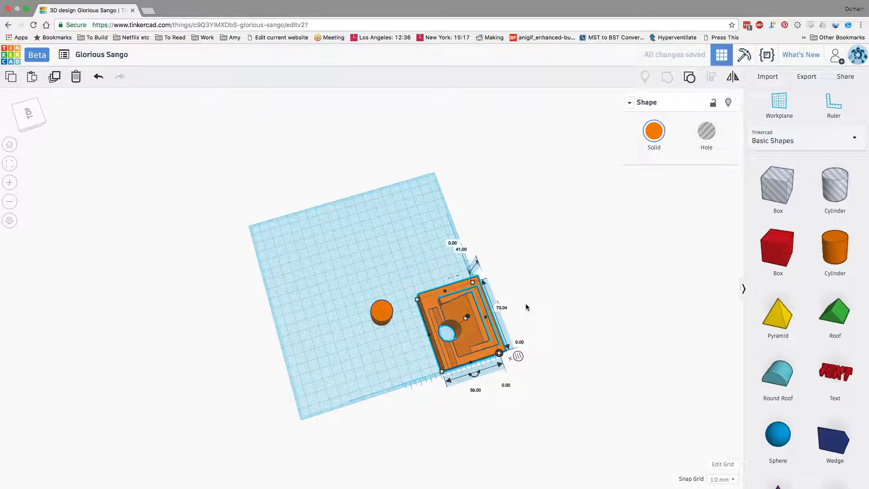
Step: Switch the loose cylinder to a hole and back to solid, and colour it black
click(381, 321)
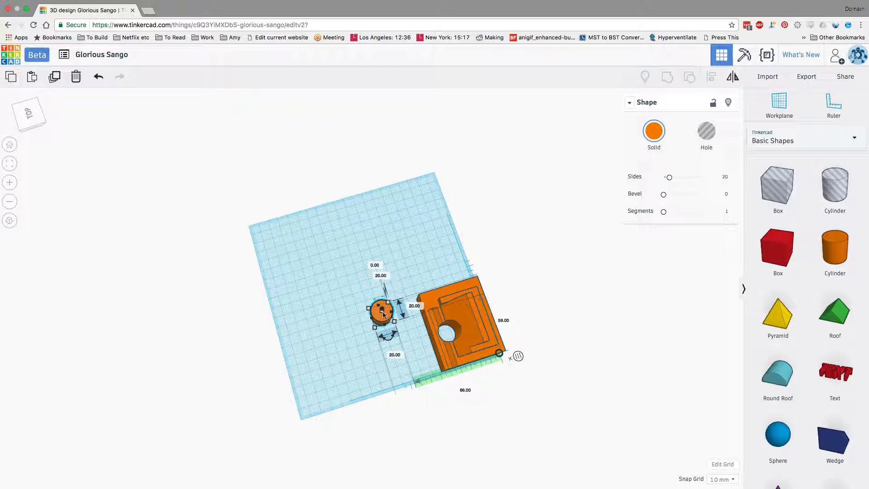
click(707, 132)
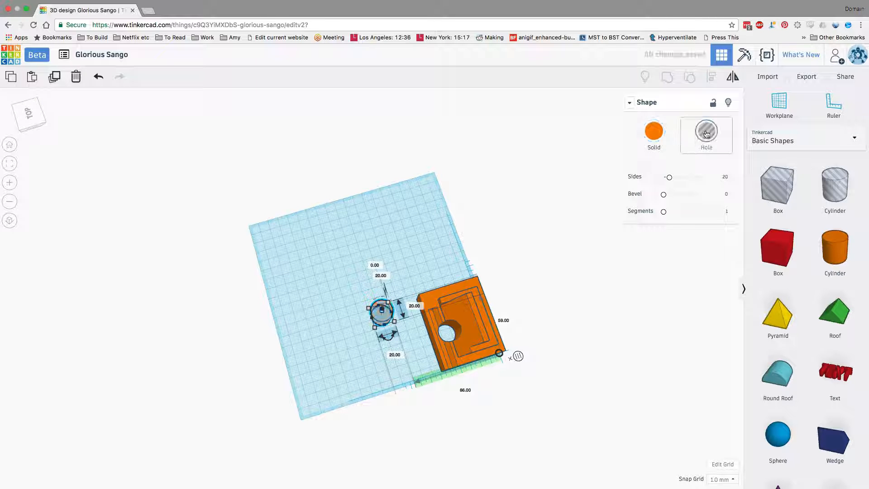
click(654, 132)
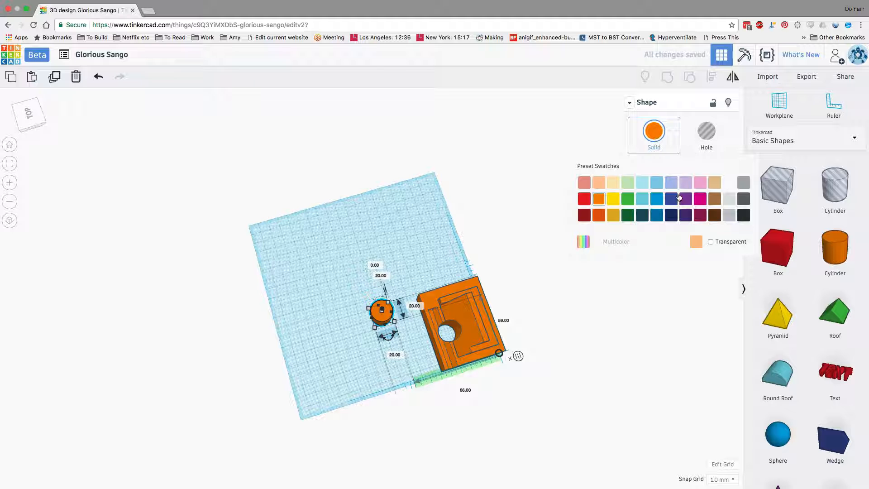
click(743, 216)
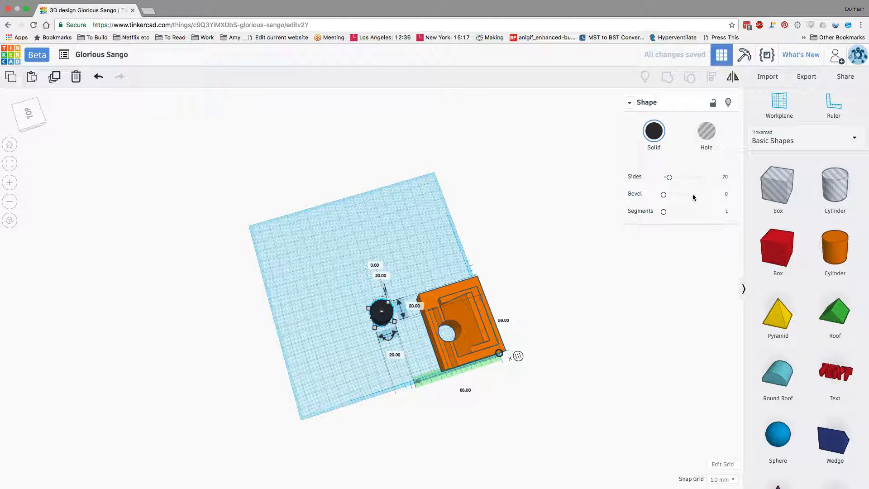
Step: Try the transparent option on the black cylinder and turn it off again
click(656, 136)
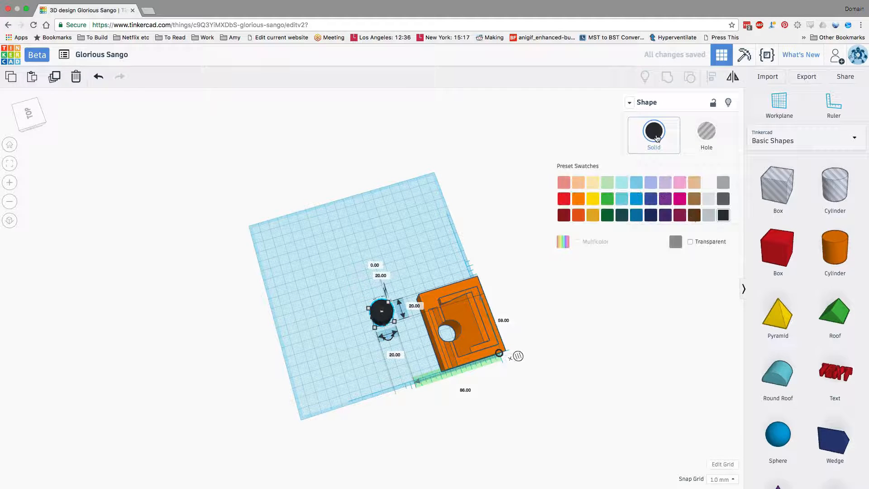
click(690, 242)
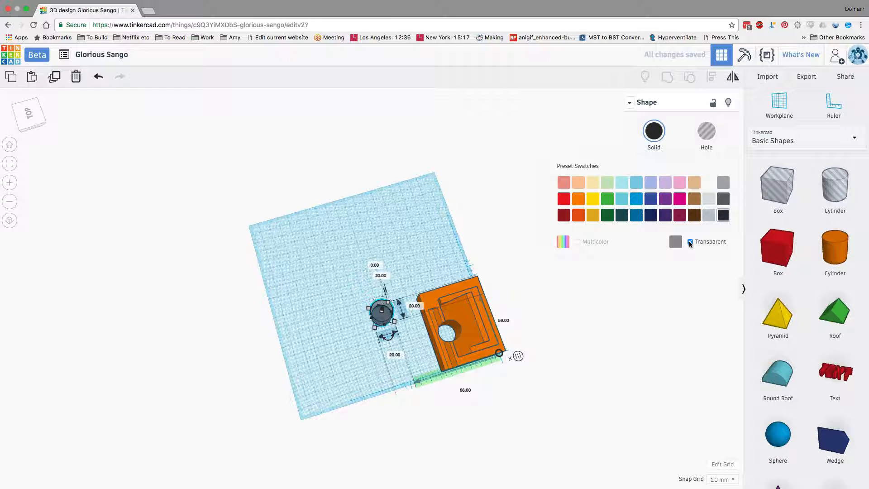
click(690, 243)
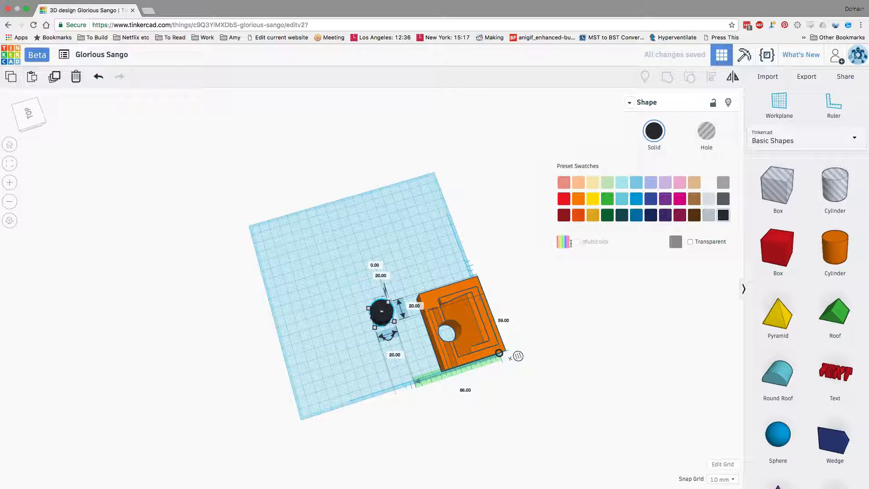
Step: Colour the cylinder green and place it on the block near the ruler corner, about 47 mm high
click(607, 199)
right_drag(546, 322, 588, 277)
drag(394, 298, 493, 283)
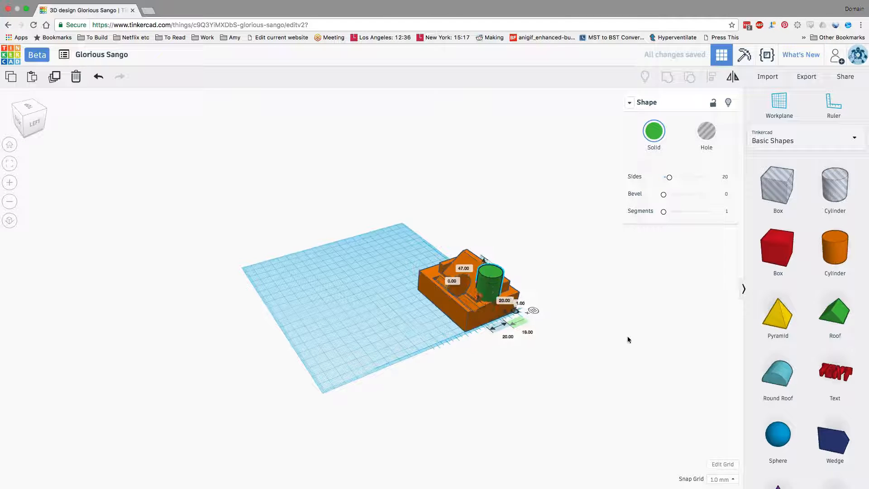
right_drag(627, 336, 609, 335)
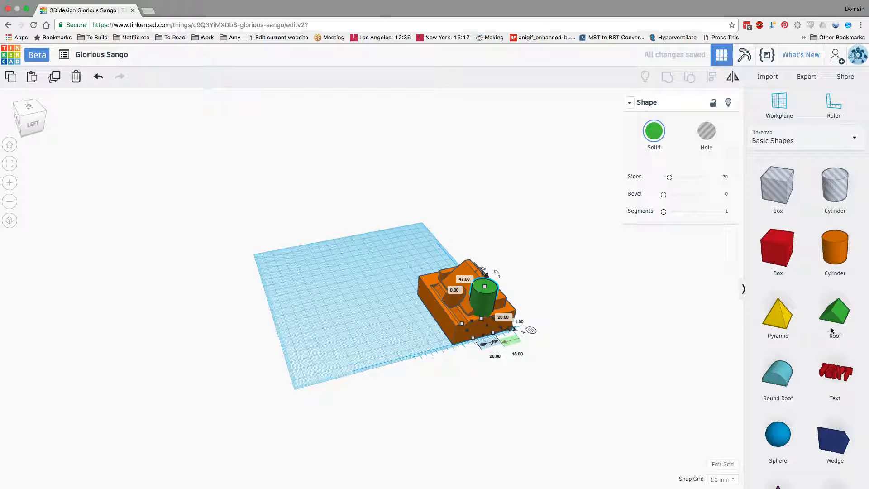
Step: Add a red text shape on the empty part of the workplane, about 140 and 41 mm from the ruler origin
scroll(832, 331, down, 3)
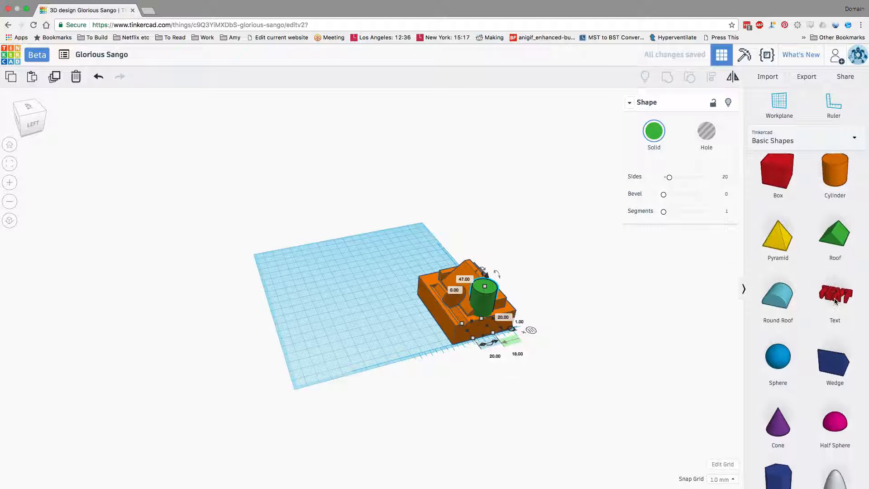
drag(836, 301, 329, 315)
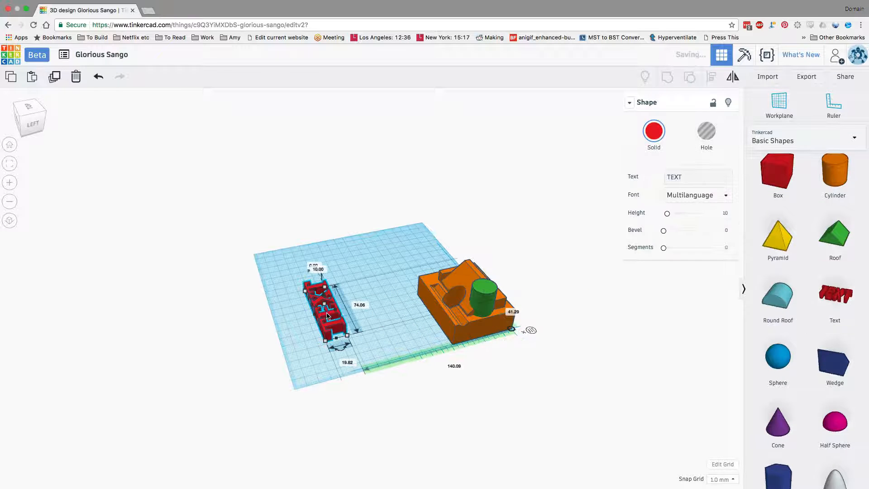
right_drag(498, 432, 424, 346)
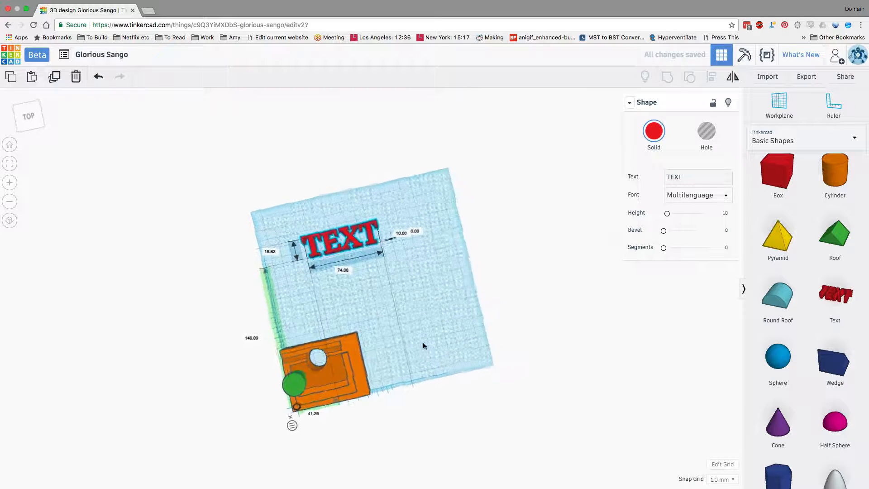
Step: Try the Serif, Sans and Sans Mono fonts on the red text shape and settle on Serif
click(693, 194)
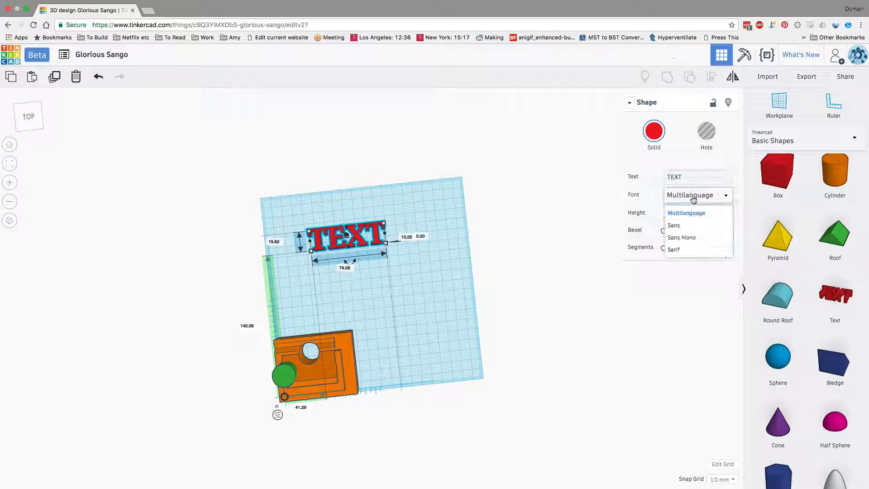
click(681, 249)
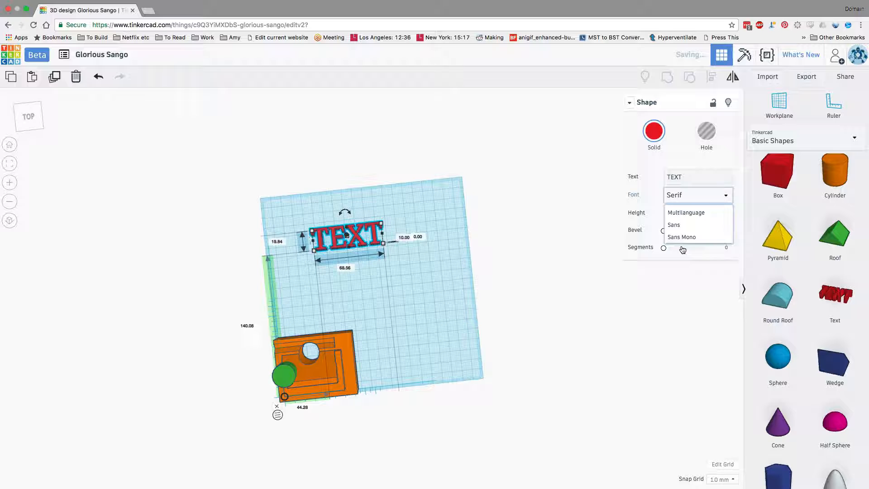
click(692, 202)
click(684, 224)
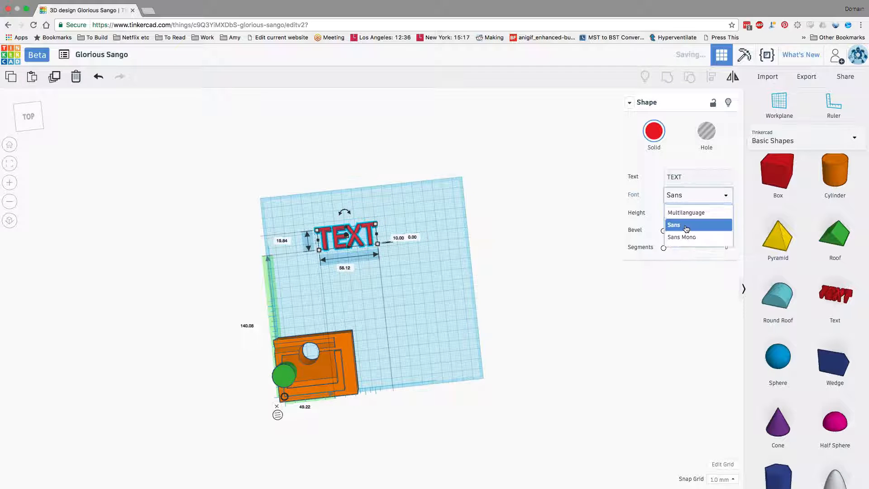
click(697, 201)
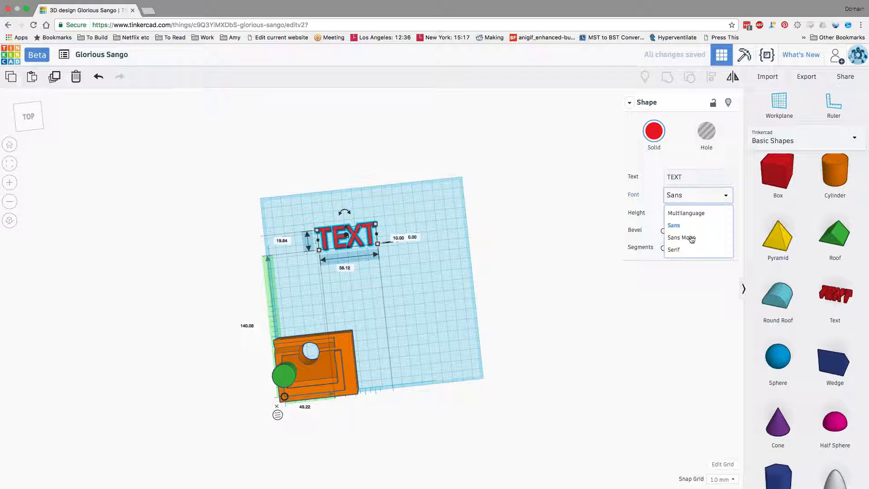
click(691, 238)
click(685, 198)
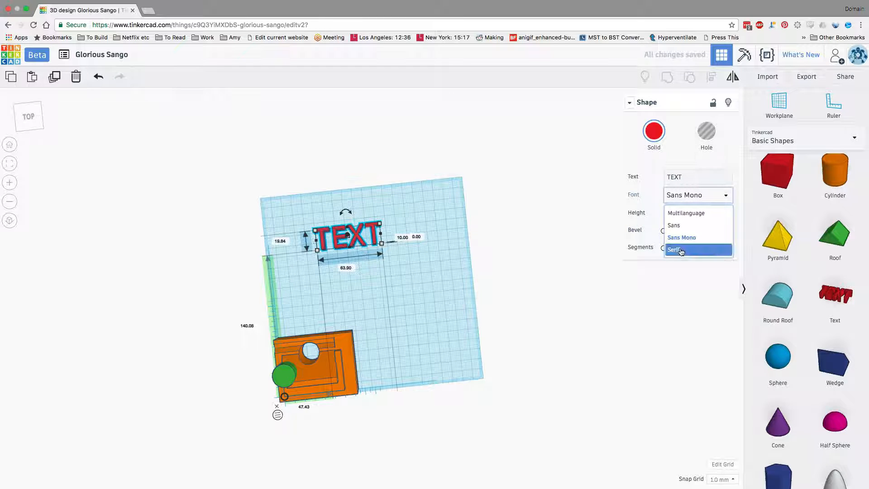
click(684, 249)
Step: Replace the red shape's wording with a first name followed by "'s Room"
click(701, 178)
drag(701, 178, 652, 174)
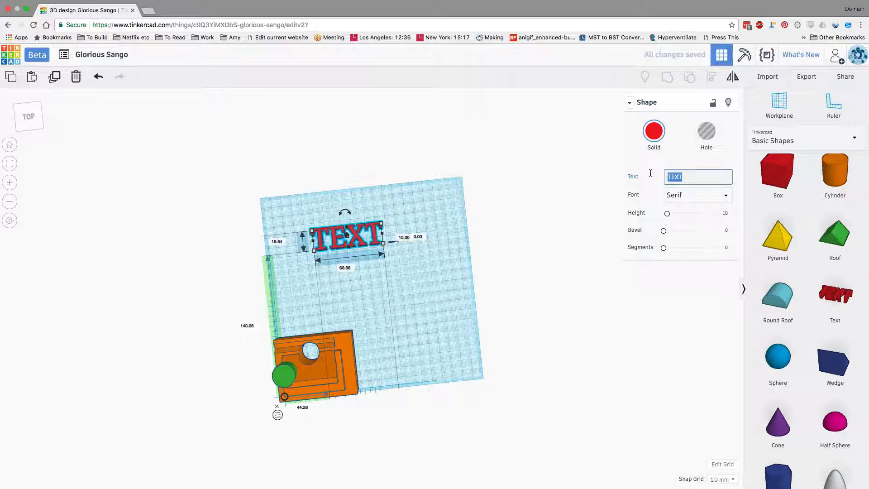
text(Bo)
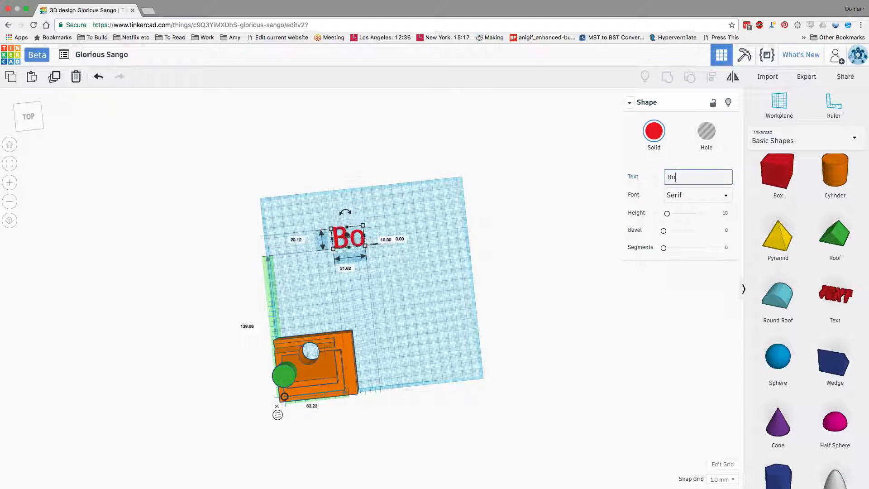
text(b's Room)
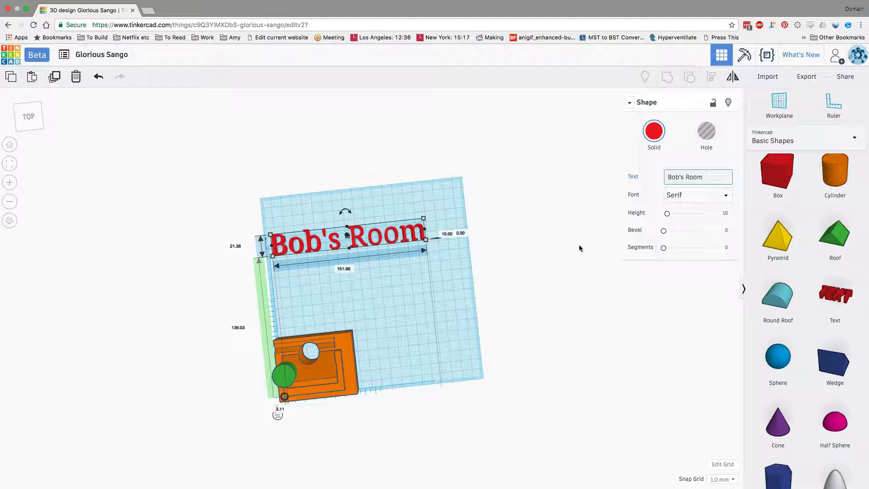
Step: Set the red text's bevel to about 0.91
scroll(407, 240, up, 5)
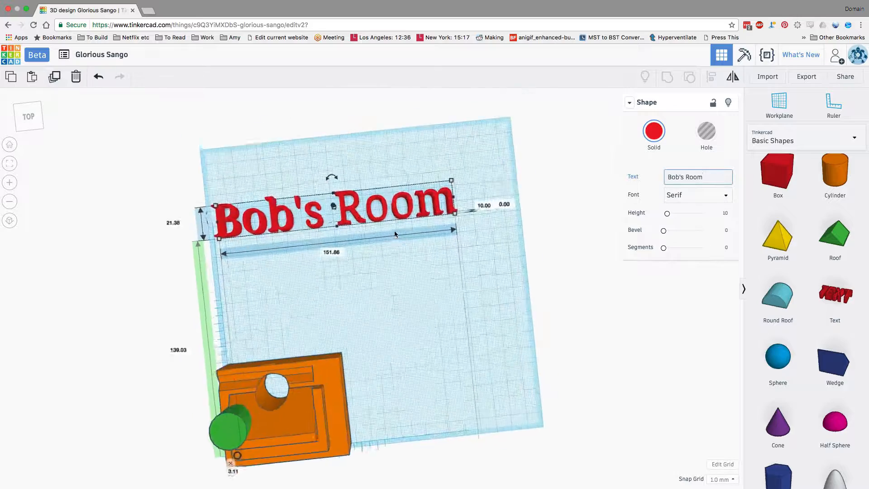
right_drag(392, 214, 380, 215)
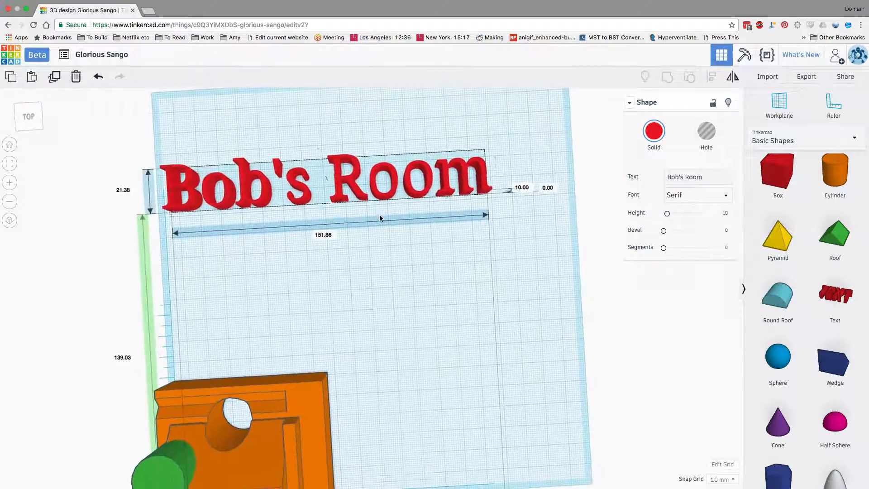
middle_drag(404, 219, 493, 292)
scroll(493, 292, up, 2)
scroll(495, 292, down, 4)
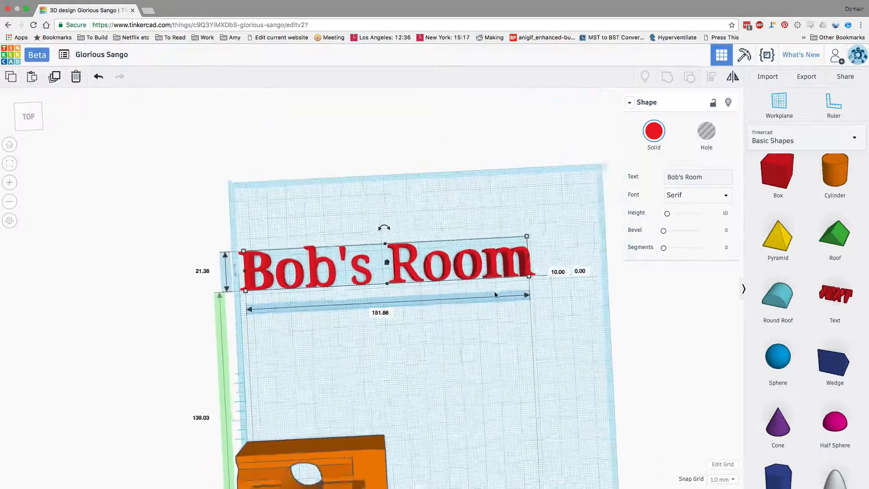
scroll(497, 290, up, 4)
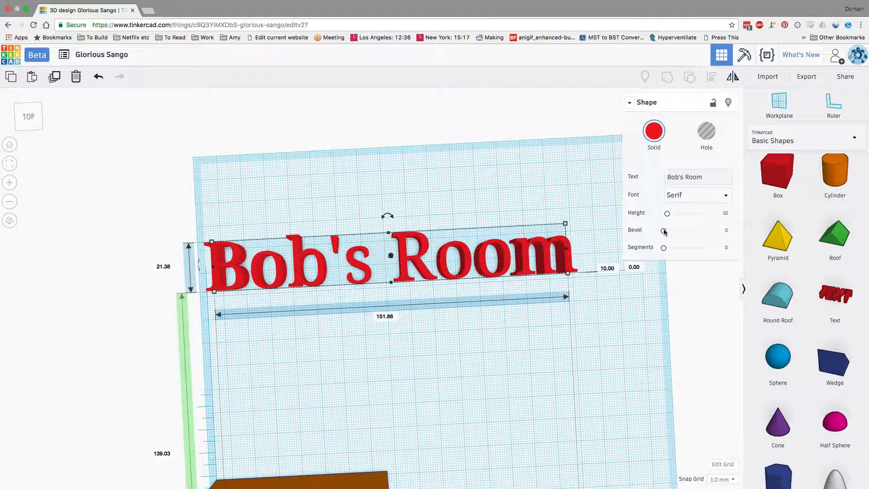
mouse_move(664, 231)
mouse_down()
mouse_move(686, 232)
mouse_move(678, 232)
mouse_up()
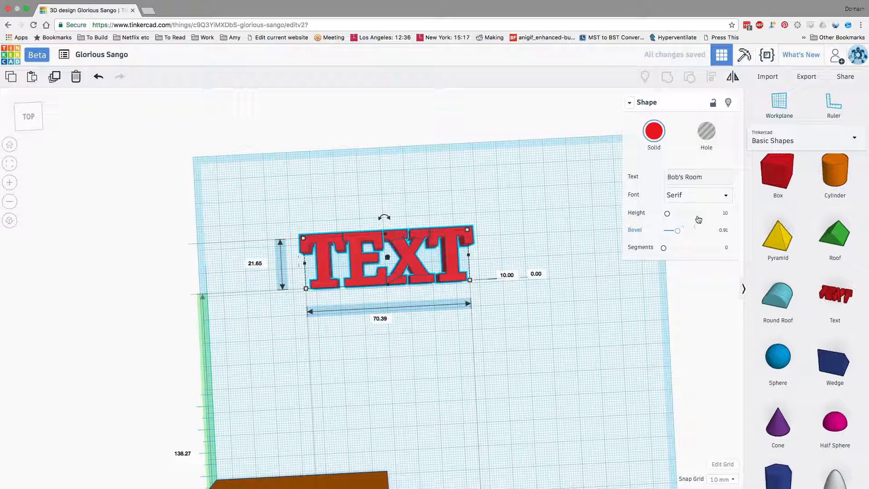
Step: Delete the last letter of the red text's wording and set its segments to 2
click(705, 175)
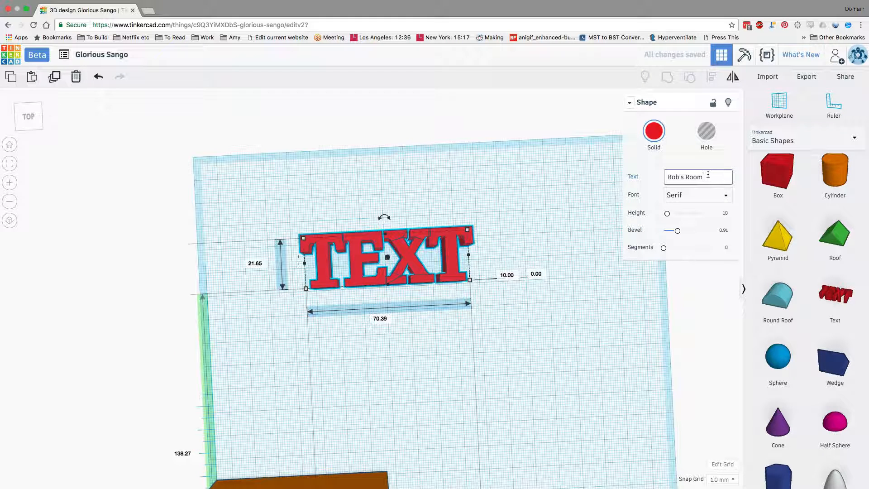
key(BackSpace)
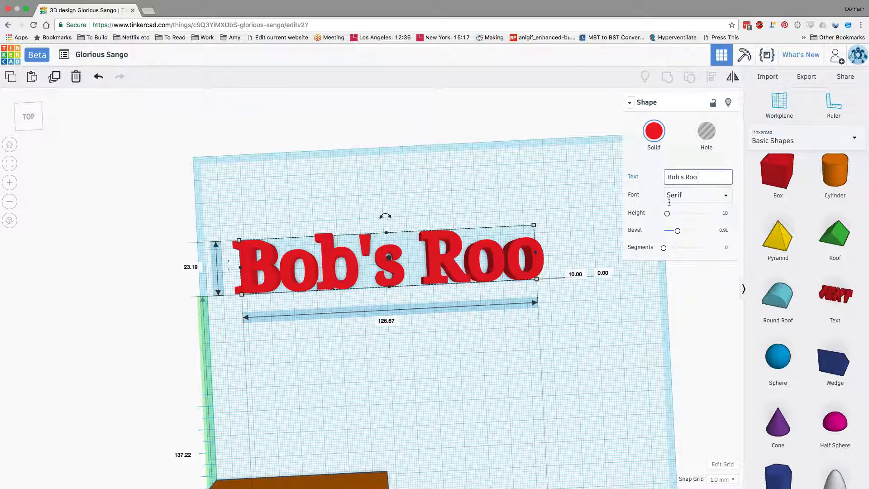
drag(664, 250, 679, 249)
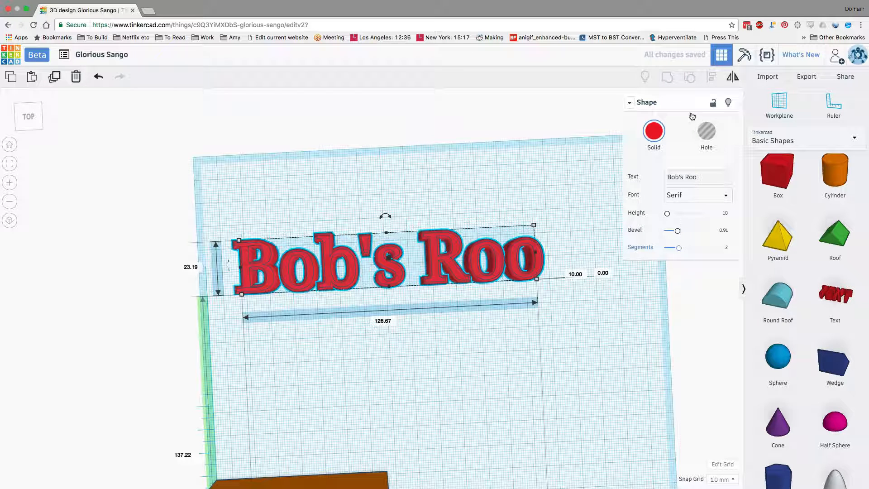
Step: Browse the featured and community shape generators and place a Custom Font Text Ring on the workplane in front of the red text
scroll(837, 300, down, 4)
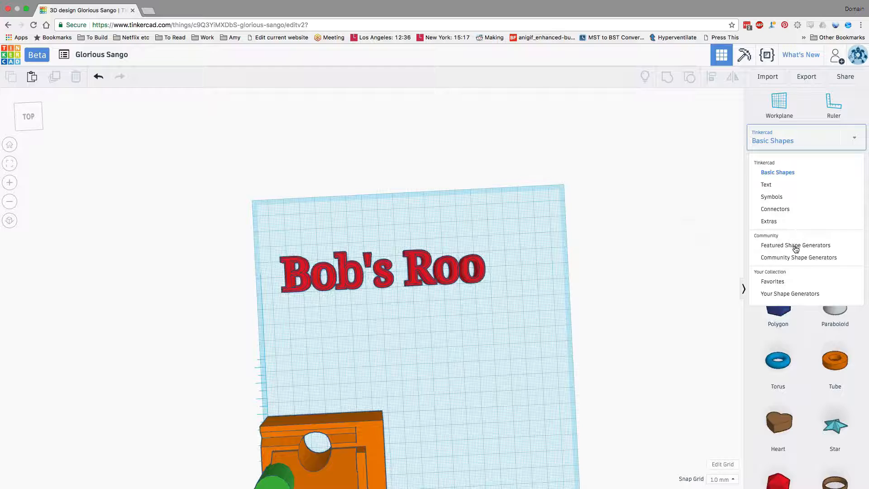
click(796, 247)
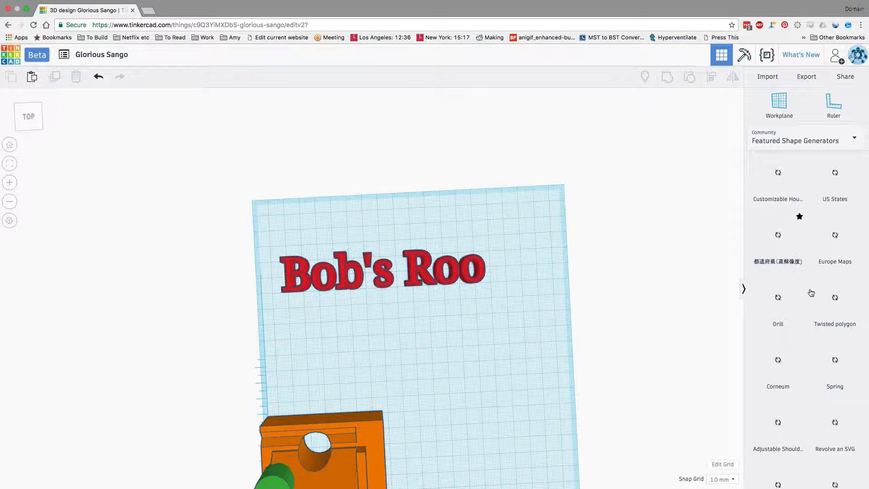
scroll(809, 282, down, 1)
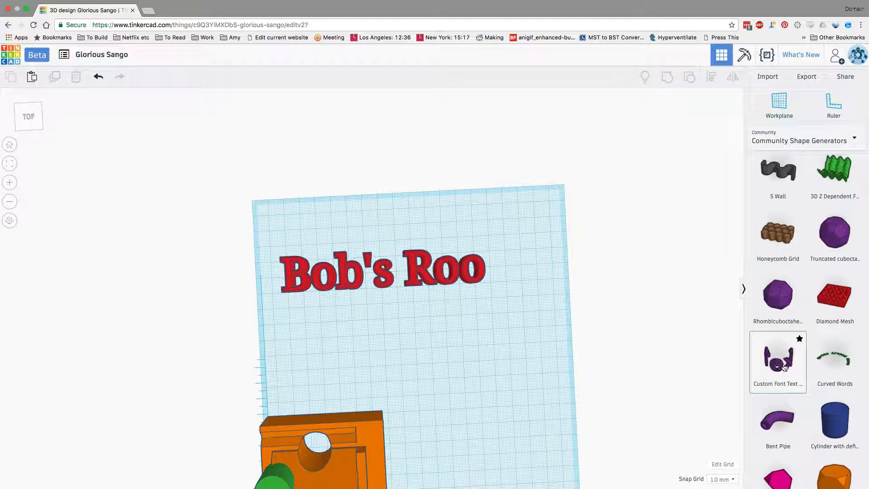
drag(784, 367, 470, 344)
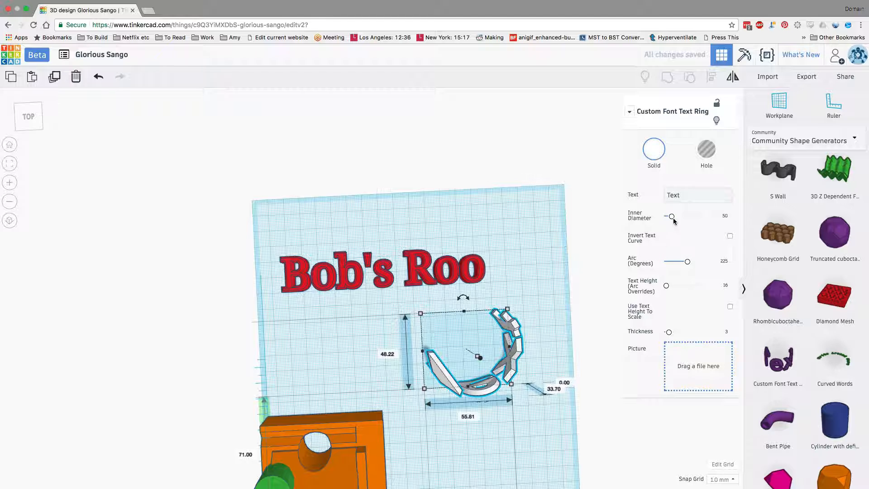
Step: Set the text ring's inner diameter to about 157.41 and its arc to 20 degrees
drag(674, 220, 692, 221)
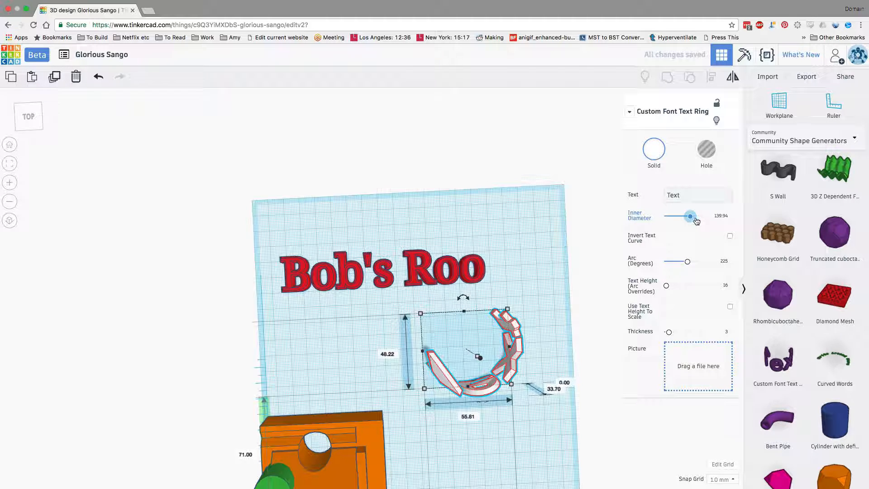
click(667, 262)
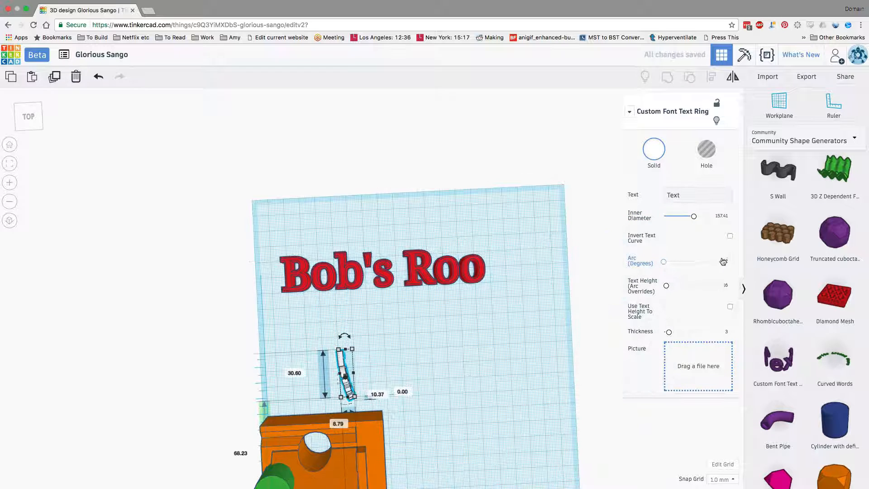
click(726, 262)
text(20)
key(Return)
Step: Try an inner diameter of 10 on the text ring
right_drag(447, 346, 275, 311)
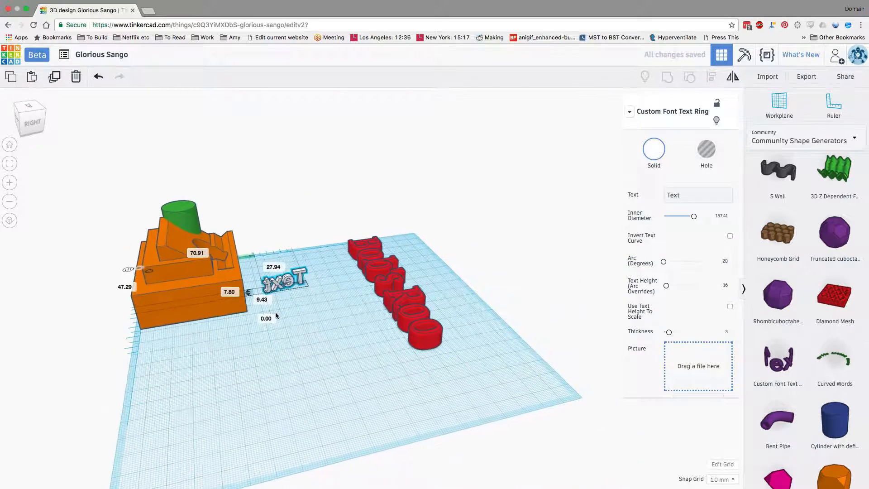
click(722, 216)
text(10)
key(Return)
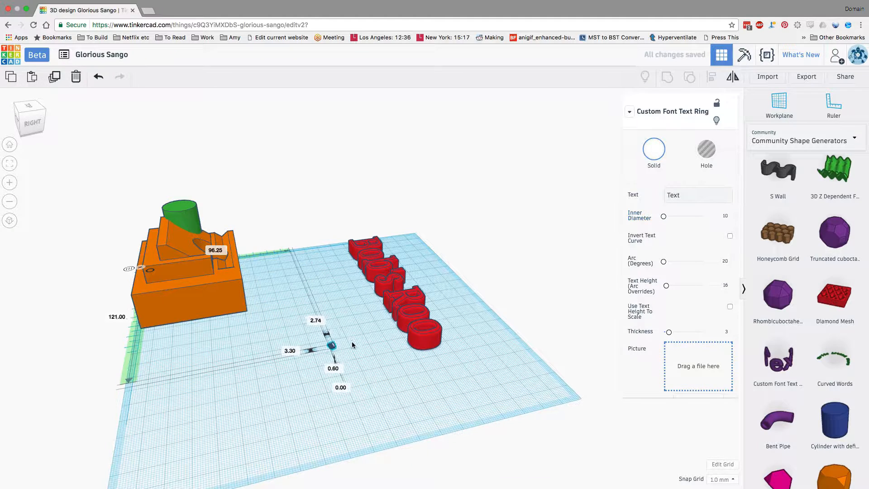
Step: Set the text ring's inner diameter to about 86.44 and its text height to about 97.07
right_drag(352, 341, 393, 384)
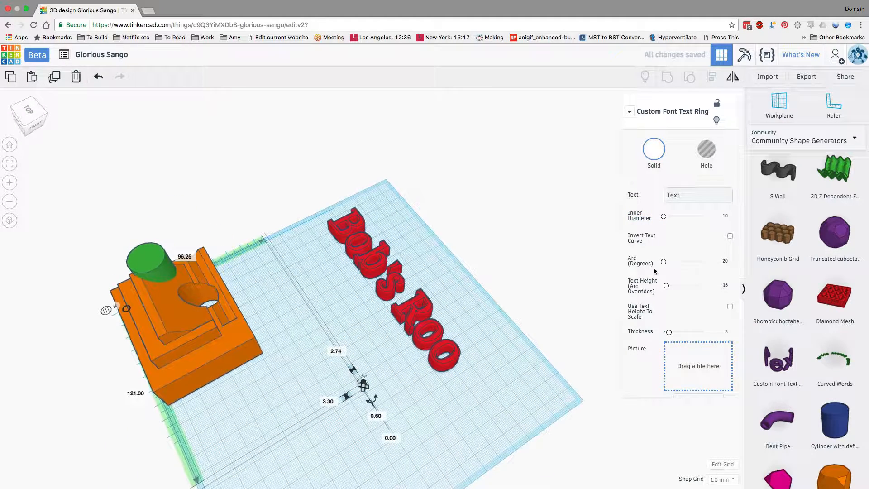
click(680, 216)
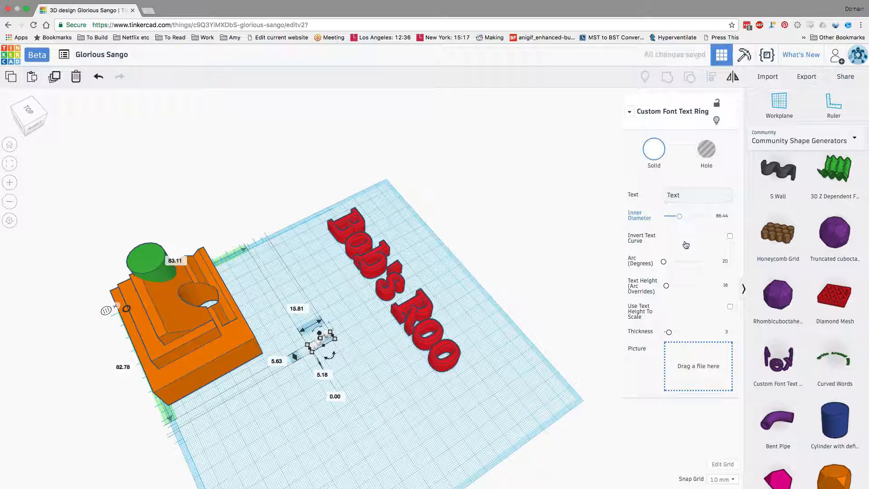
click(684, 289)
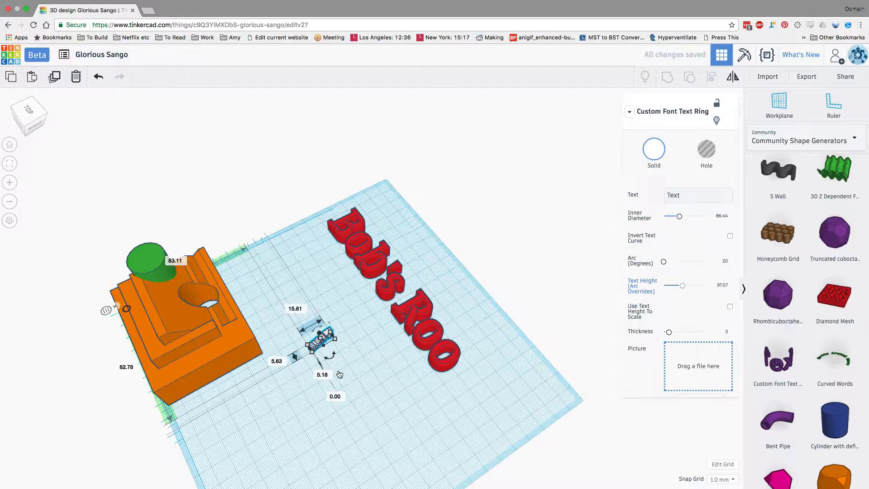
Step: Add a Curved Words shape to the workplane between the text ring and the red text
scroll(341, 371, up, 2)
right_drag(341, 371, 283, 309)
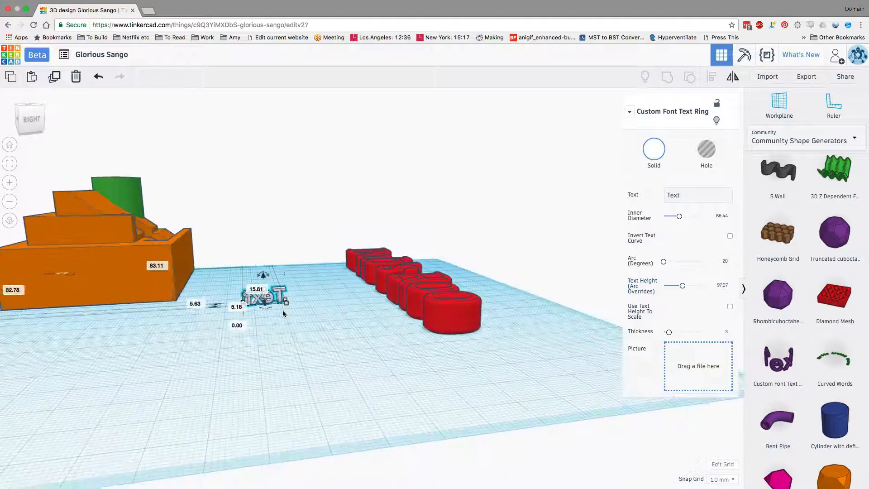
scroll(282, 310, up, 1)
scroll(287, 316, up, 3)
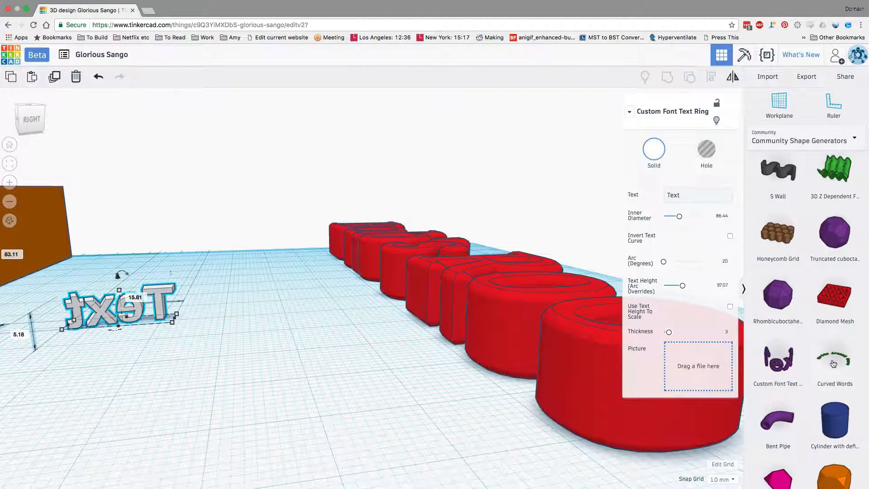
drag(834, 363, 324, 403)
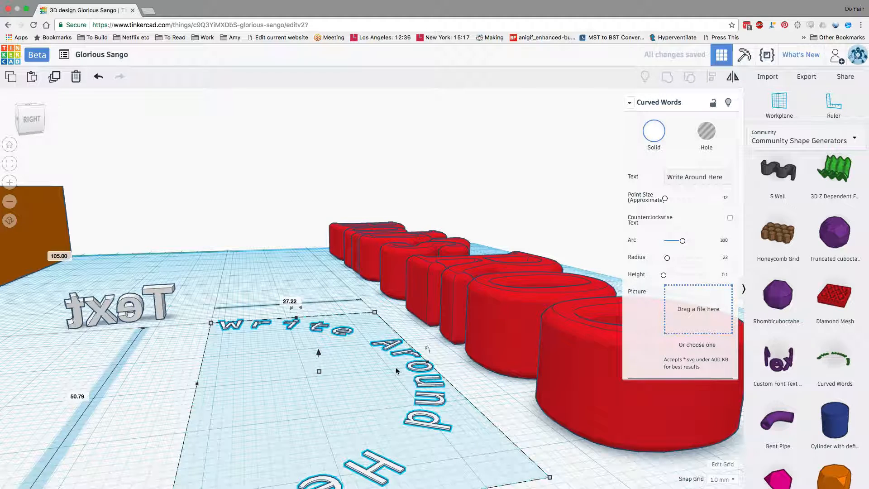
right_drag(396, 373, 394, 379)
Step: Add a Custom Font Text shape from the community generators to the workplane between the orange block and the red text
scroll(818, 360, down, 3)
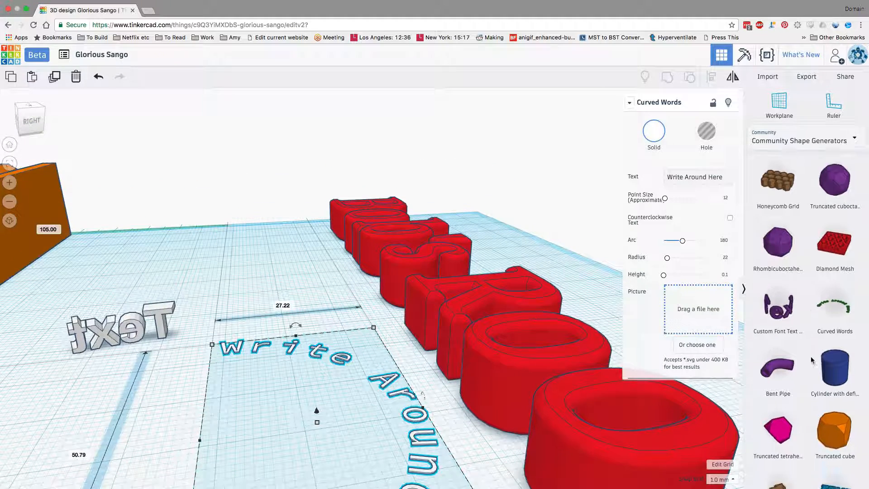
scroll(820, 376, down, 1)
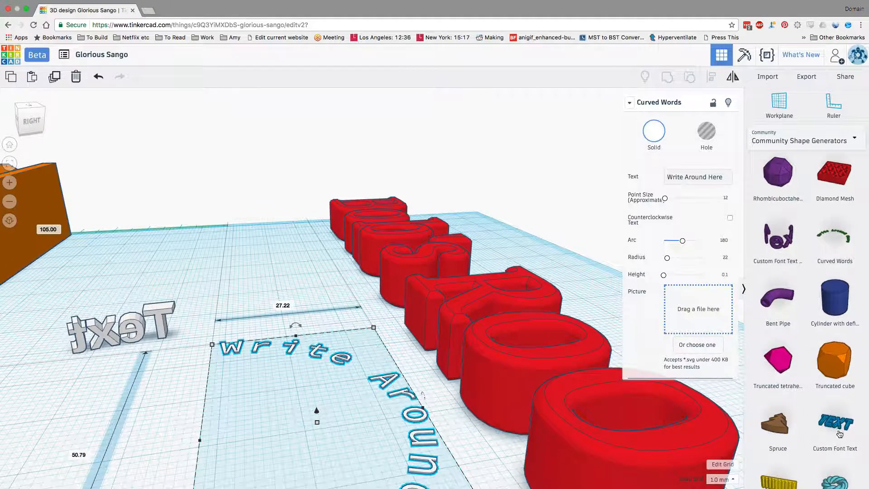
drag(839, 430, 247, 414)
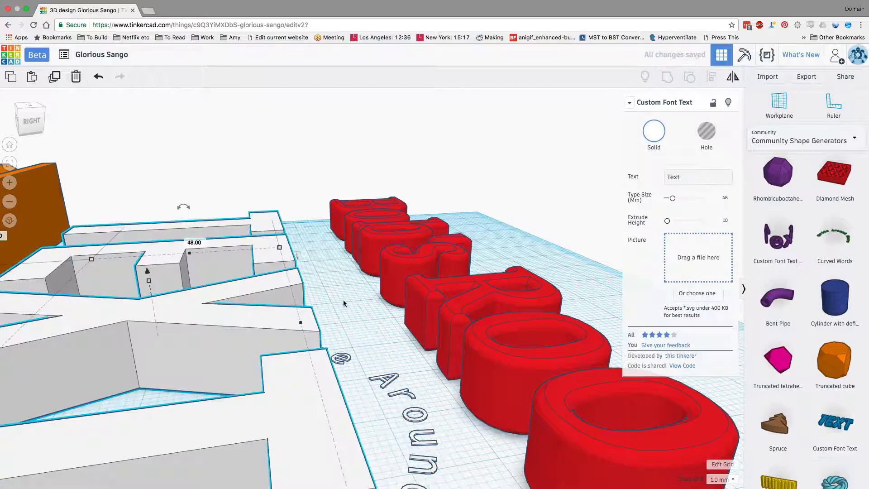
right_drag(414, 344, 602, 338)
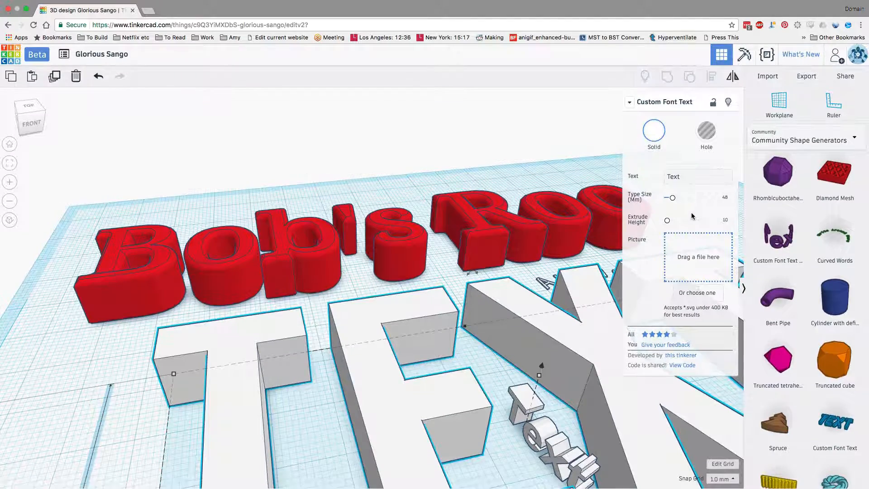
scroll(534, 335, down, 5)
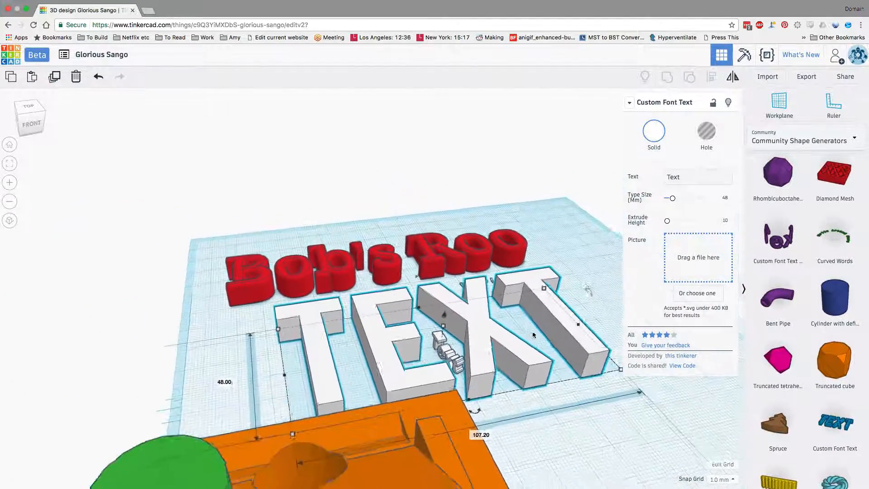
Step: Change the Custom Font Text shape's wording to "More text" and deselect it
scroll(533, 335, down, 2)
click(684, 177)
drag(691, 178, 655, 176)
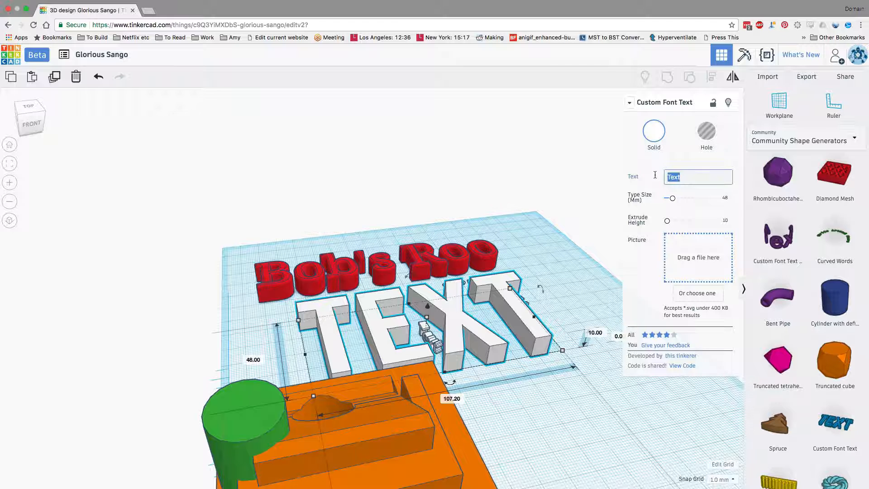
text(More t)
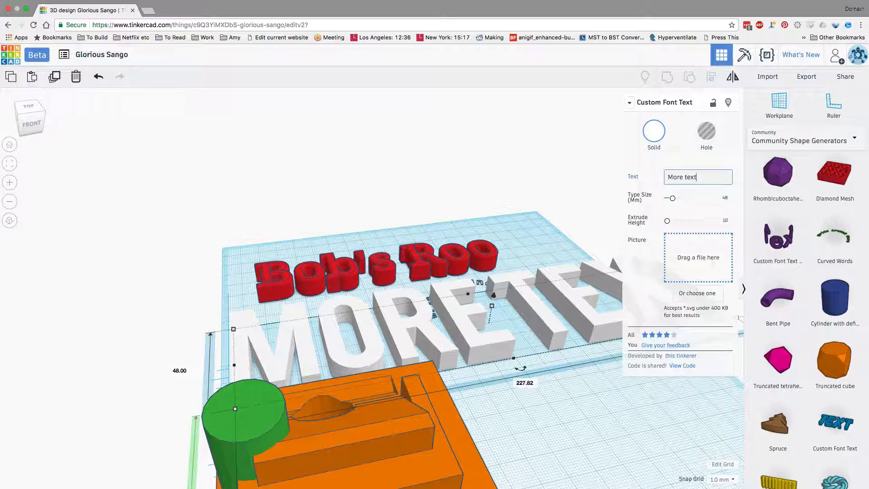
scroll(806, 354, down, 3)
scroll(554, 430, down, 5)
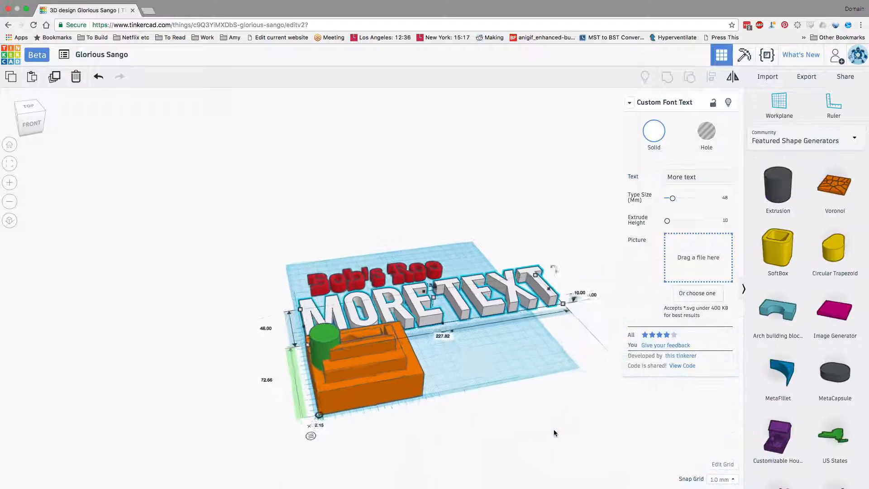
scroll(555, 433, down, 1)
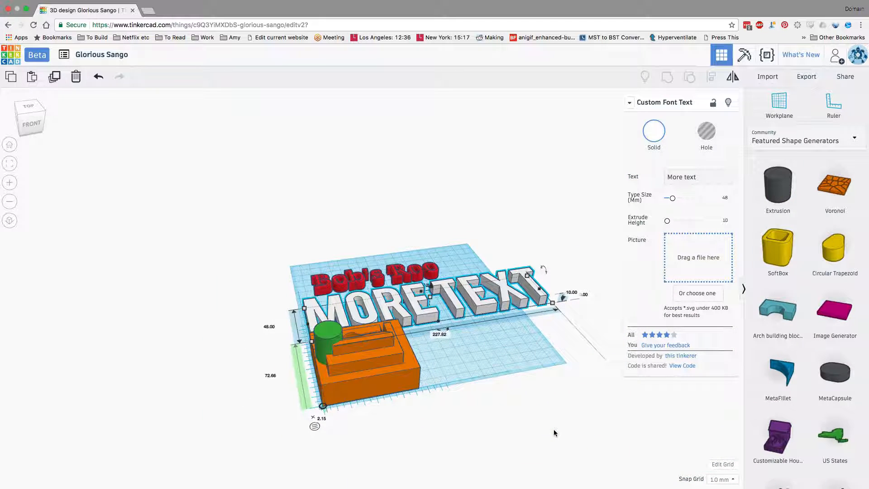
click(525, 257)
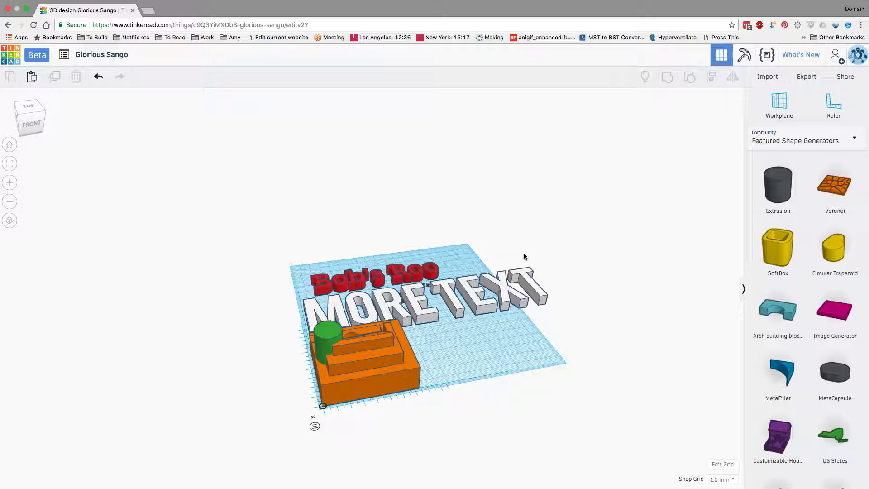
scroll(578, 264, up, 5)
scroll(577, 265, down, 8)
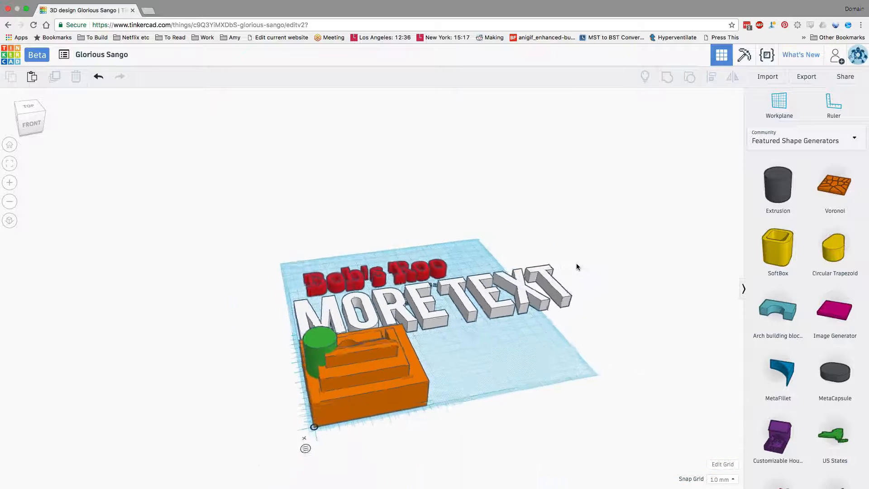
scroll(576, 267, up, 3)
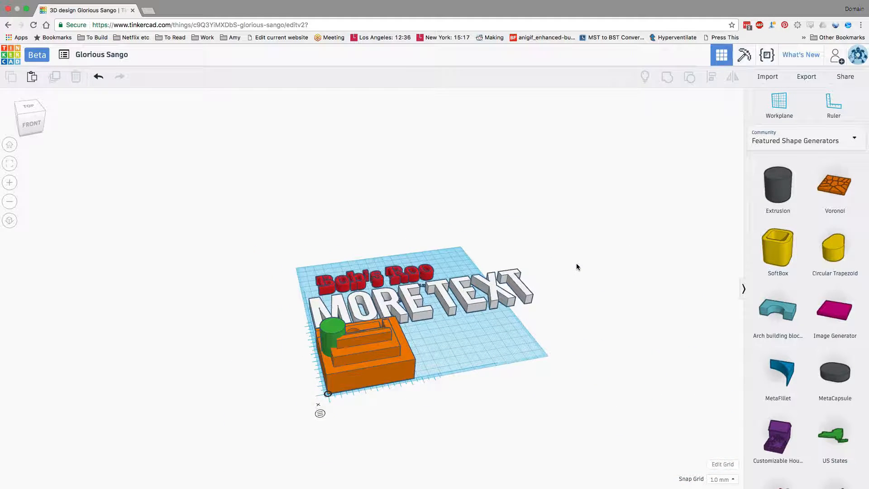
scroll(577, 267, up, 4)
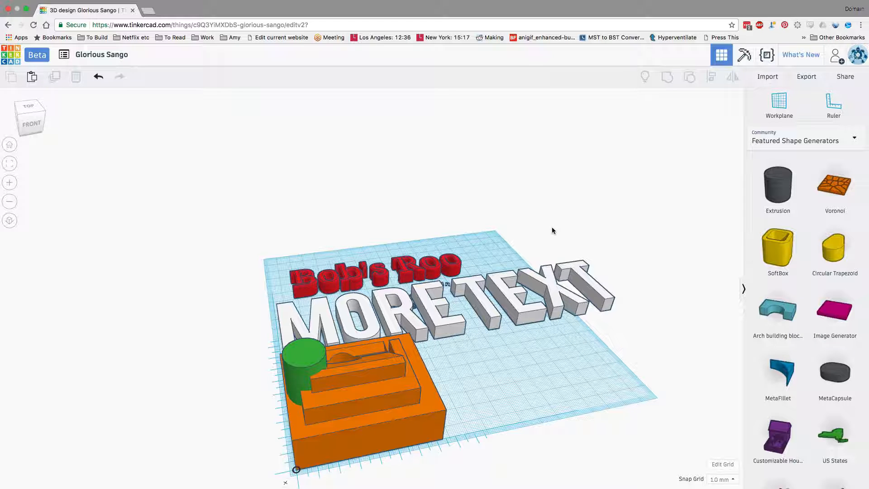
Step: Rename the design as "Examples"
click(115, 55)
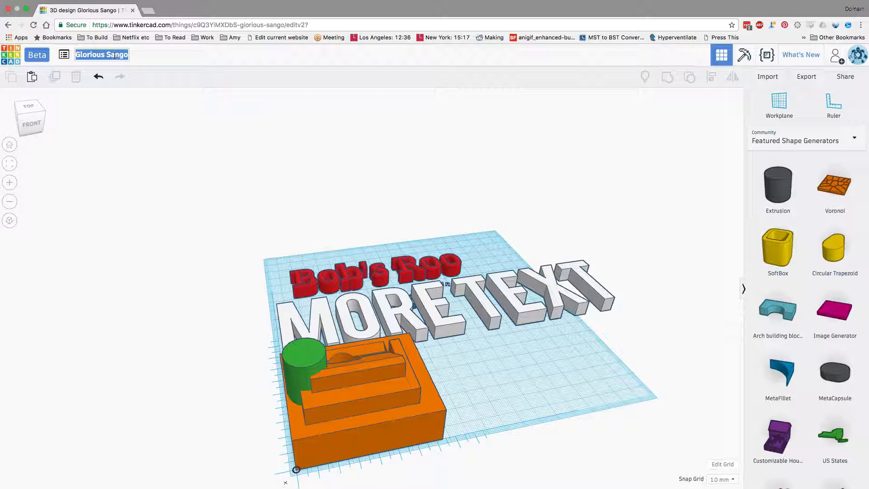
text(Examples)
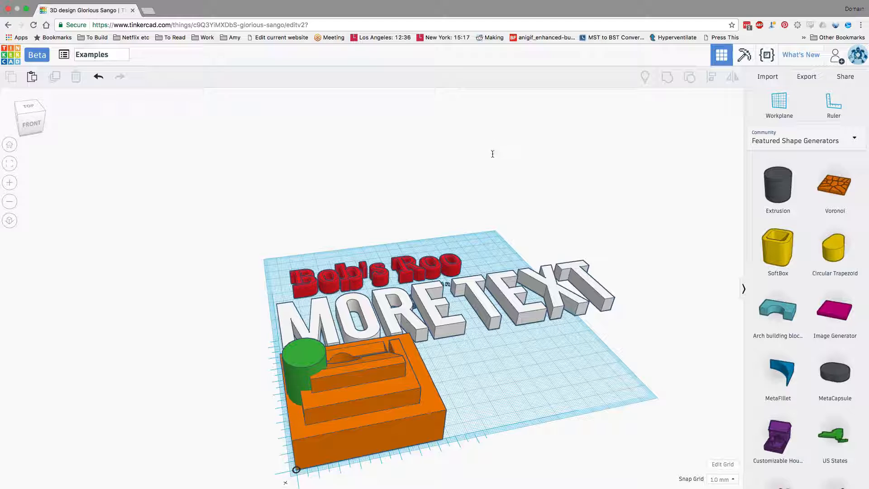
click(494, 153)
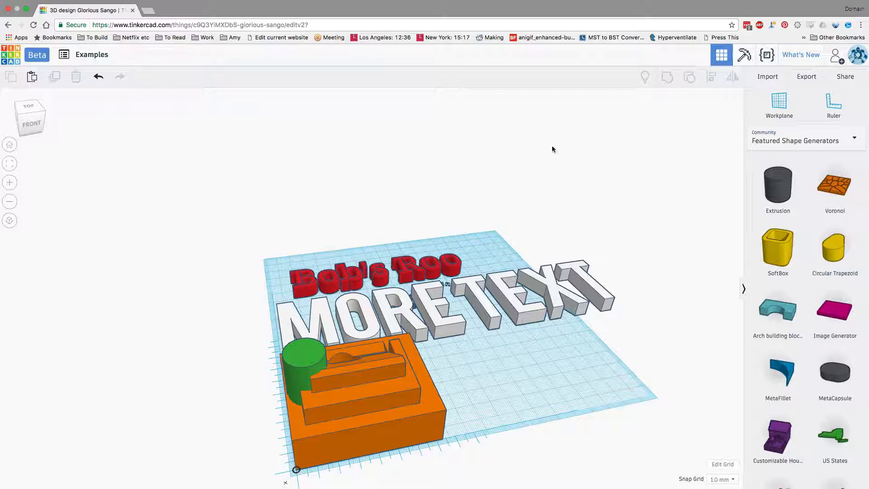
Step: Export everything in the design as an STL file and show the downloaded Examples.stl in its Finder folder
click(805, 78)
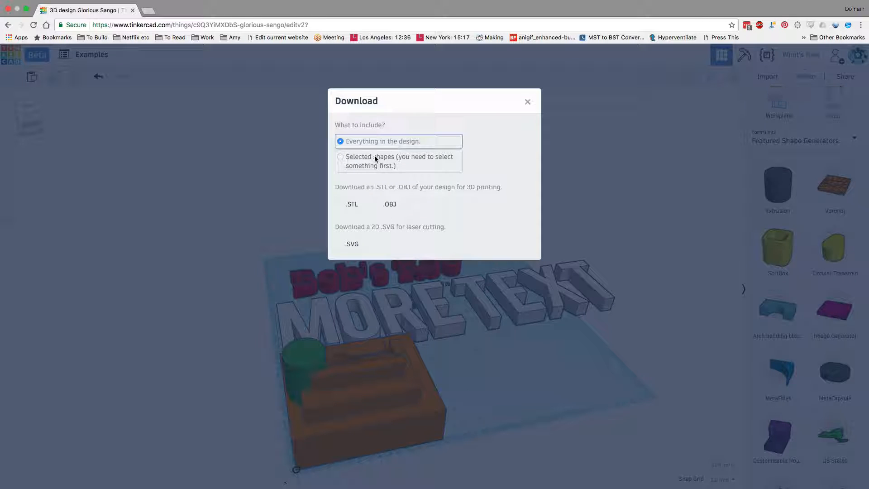
click(352, 204)
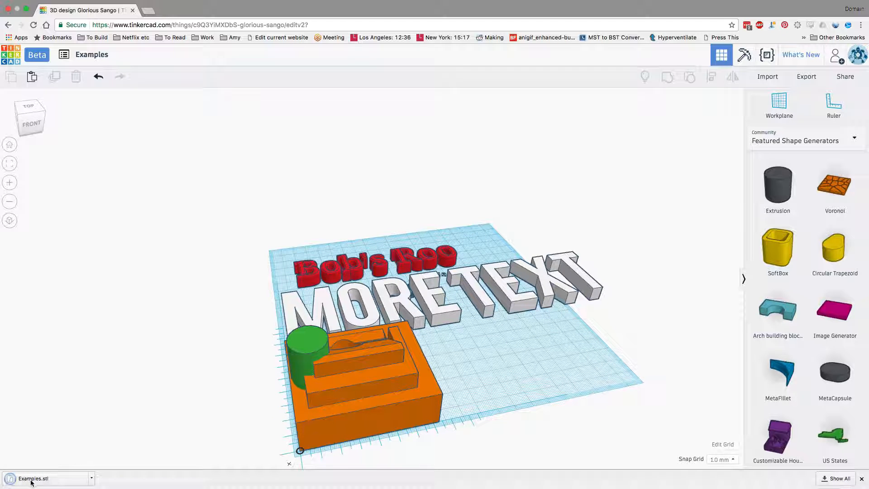
click(91, 479)
click(113, 443)
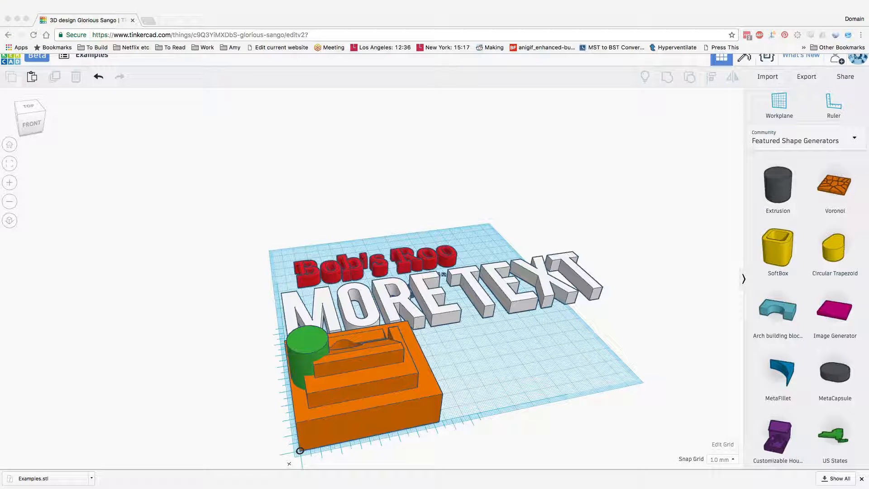
click(92, 478)
click(135, 467)
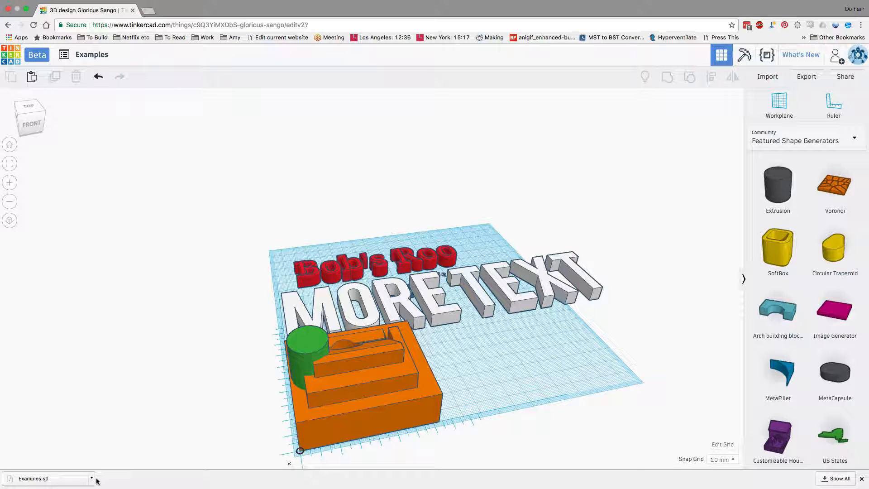
click(91, 479)
click(119, 464)
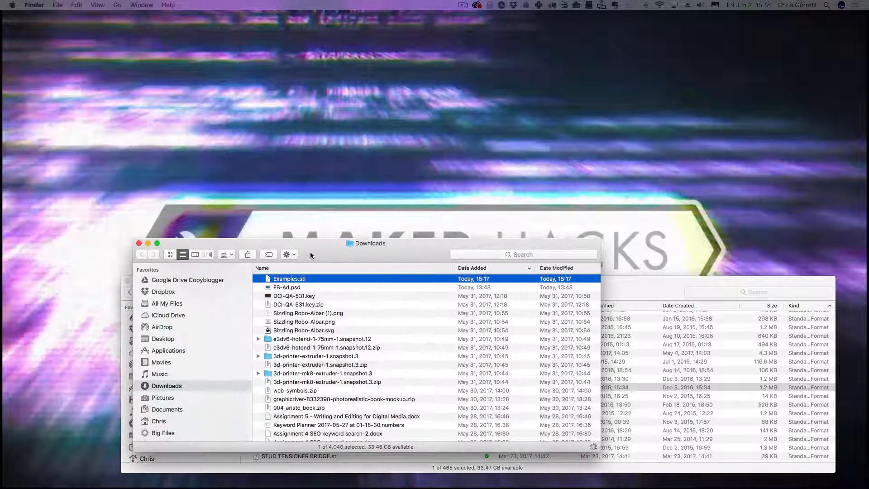
Step: Open Examples.stl from the Downloads folder with Simplify3D 3.1.1
right_click(309, 278)
mouse_move(372, 291)
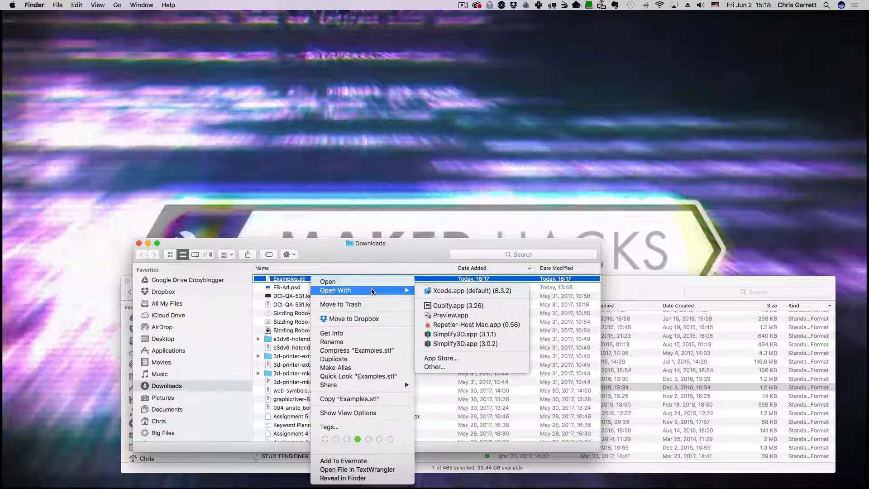
click(468, 335)
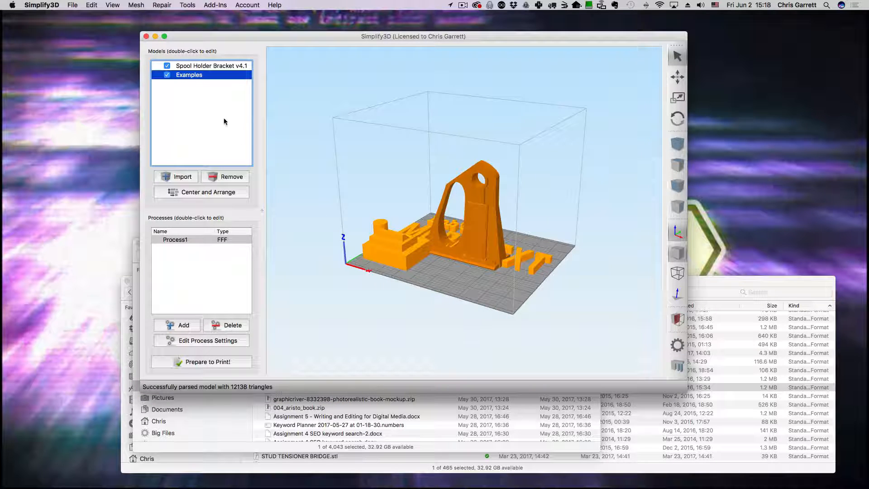
Step: Remove the Spool Holder Bracket v4.1 model from the build plate and view the Examples model from above
click(227, 67)
click(241, 180)
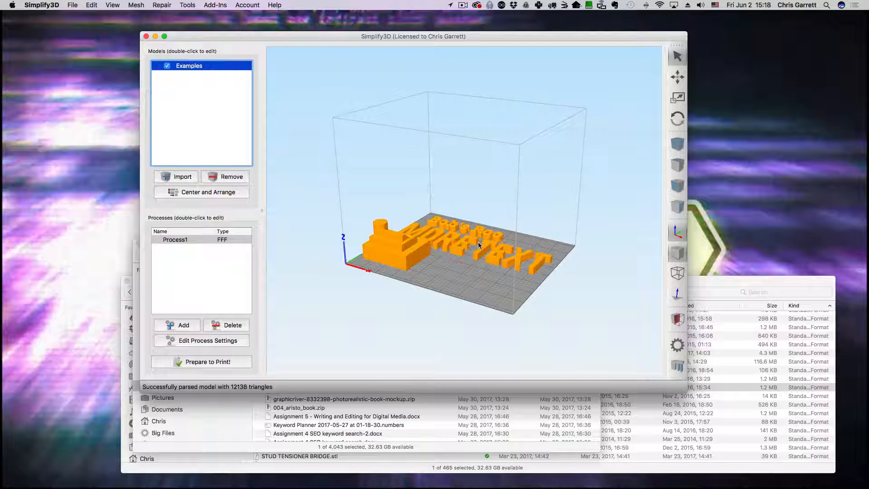
drag(478, 269, 501, 317)
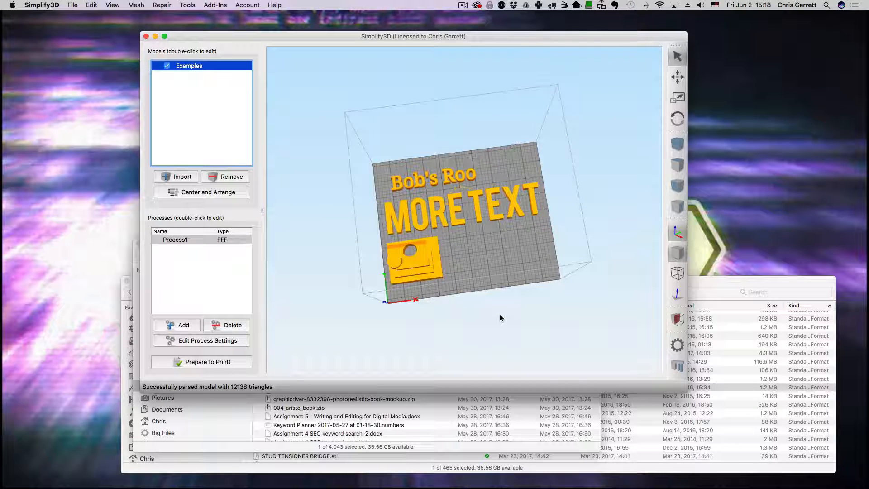